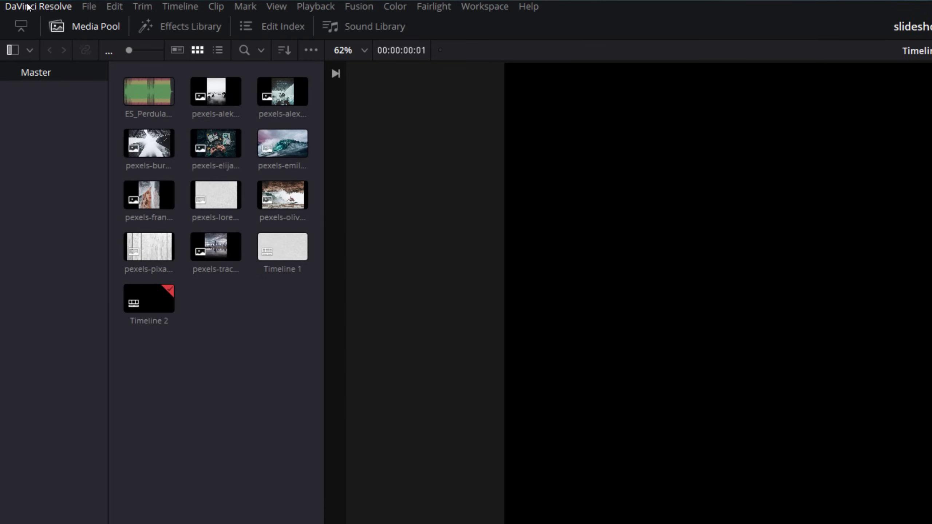
# Open the DaVinci Resolve menu to reach the program preferences.
pyautogui.click(27, 6)
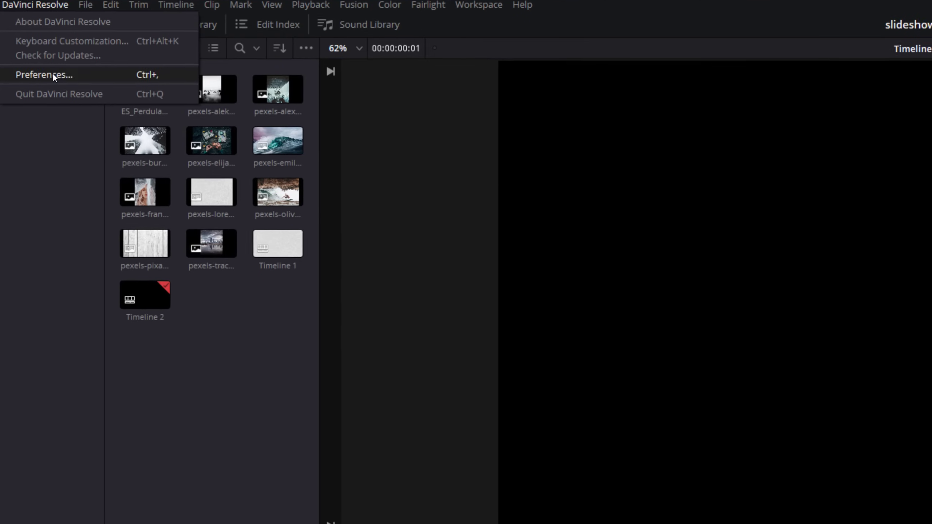
# In Editing preferences, keep still duration at 5 seconds, set transition duration to 1 second, and save.
pyautogui.click(47, 77)
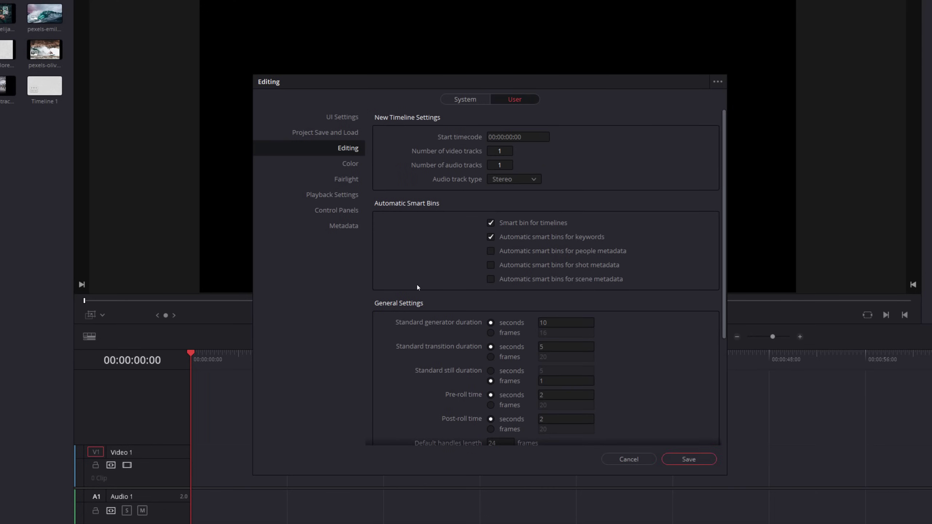
pyautogui.scroll(-1, 418, 287)
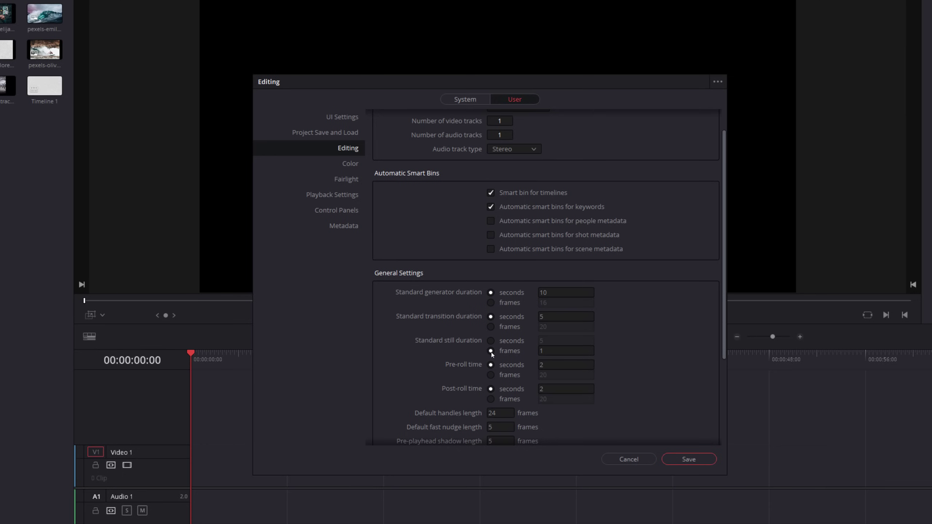
pyautogui.click(491, 341)
pyautogui.doubleClick(559, 317)
pyautogui.write('1')
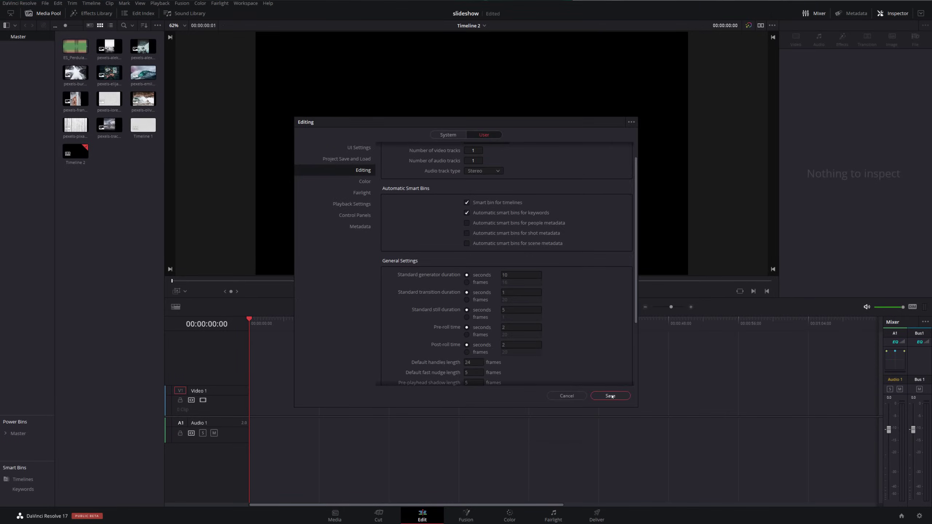
pyautogui.click(611, 396)
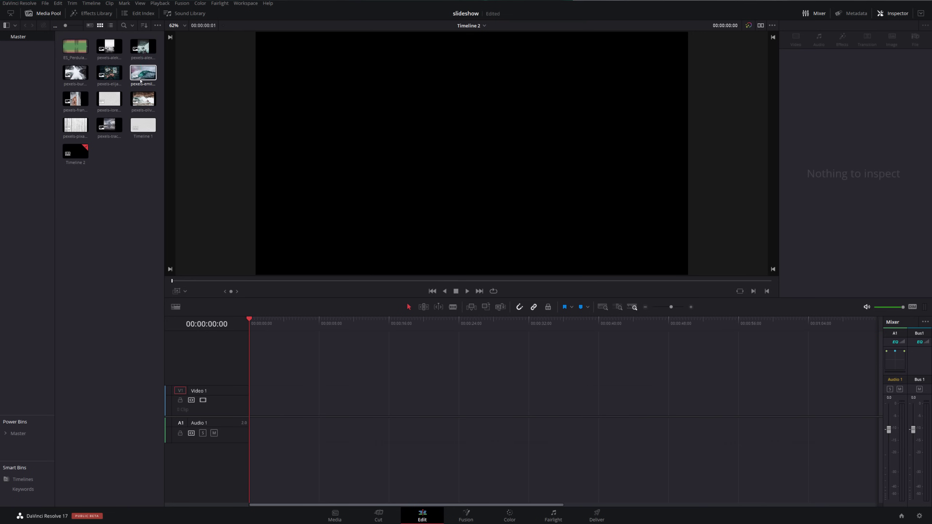
# Add the wave photo to the timeline, shrink it to 0.770 zoom, and lift it onto a new Video 2.
pyautogui.moveTo(143, 73); pyautogui.dragTo(258, 400)
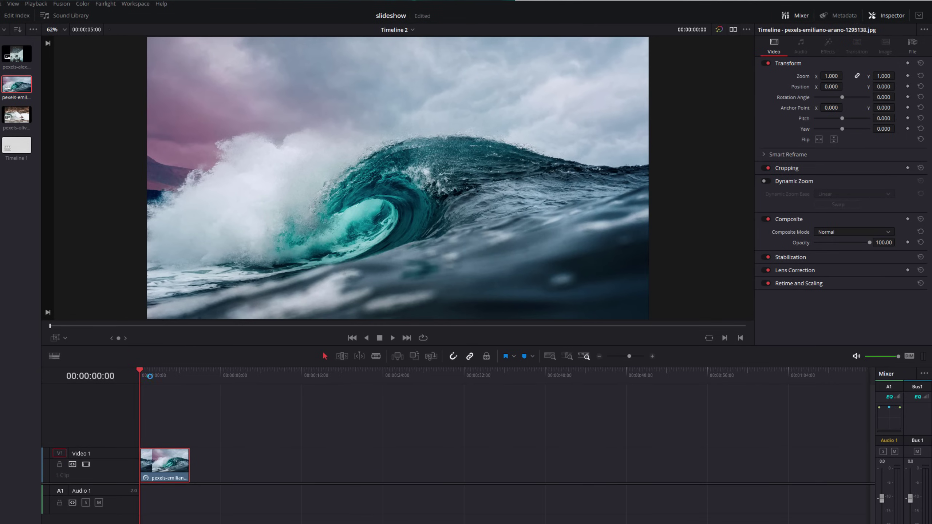
pyautogui.moveTo(150, 377)
pyautogui.mouseDown()
pyautogui.moveTo(185, 379)
pyautogui.moveTo(141, 377)
pyautogui.mouseUp()
pyautogui.click(883, 16)
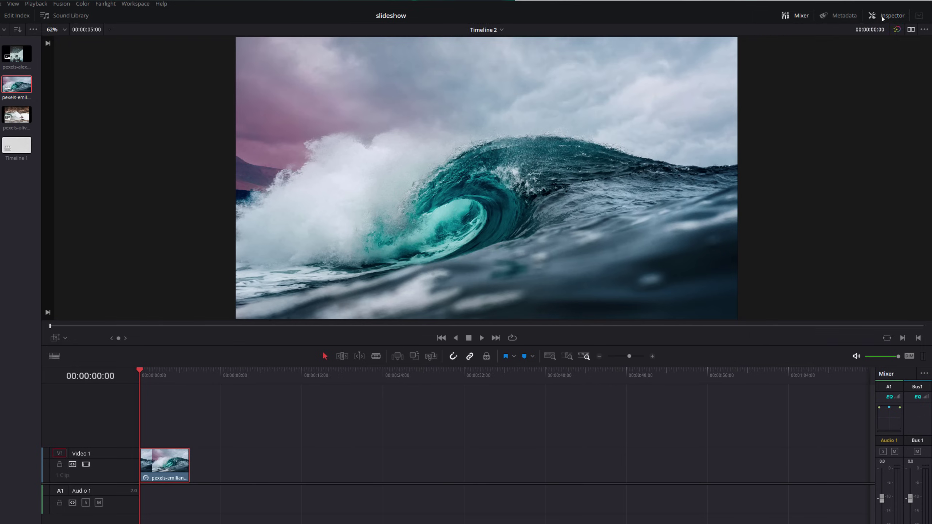
pyautogui.click(882, 17)
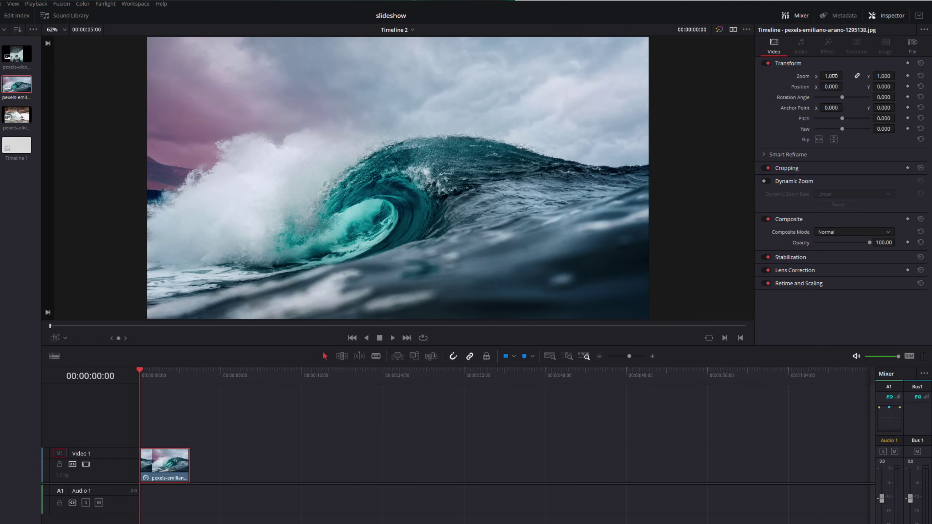
pyautogui.moveTo(834, 75); pyautogui.dragTo(790, 76)
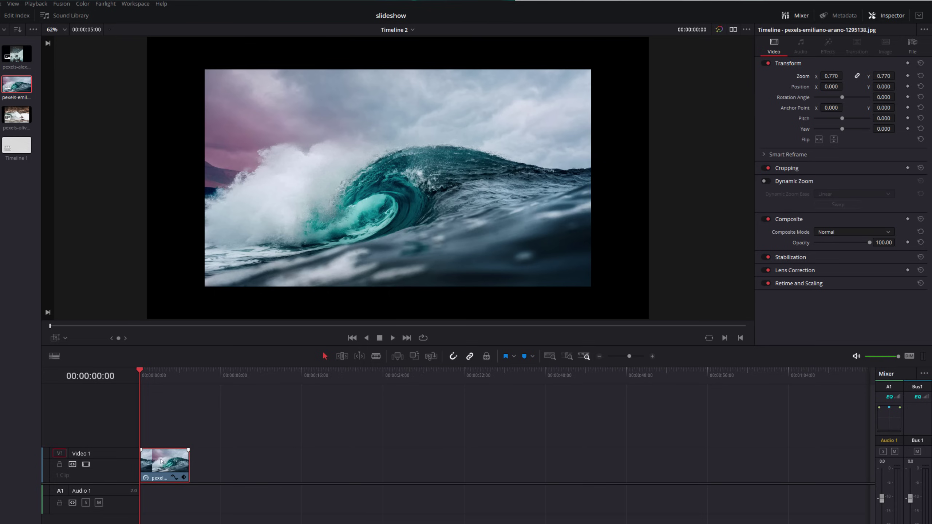
pyautogui.moveTo(162, 462); pyautogui.dragTo(158, 440)
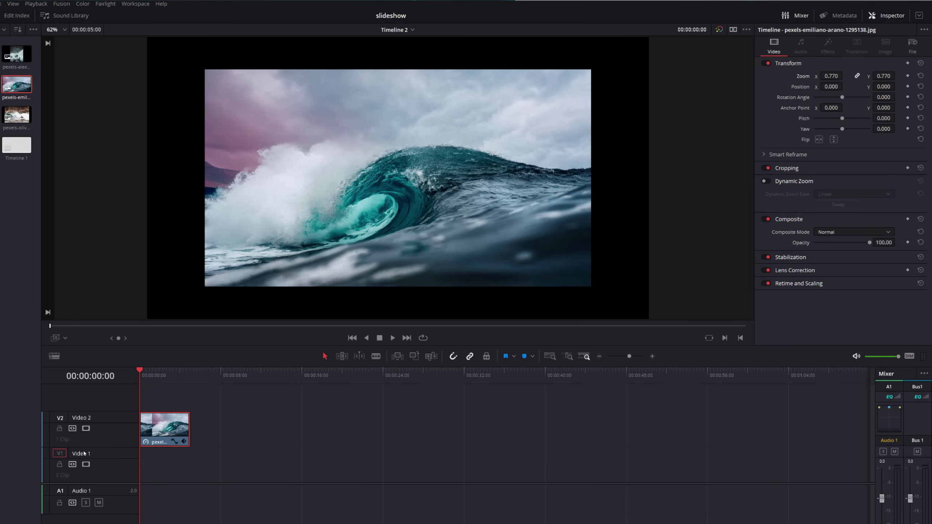
# Try the white texture photo enlarged on Video 1, then delete it, leaving Video 1 empty.
pyautogui.click(163, 470)
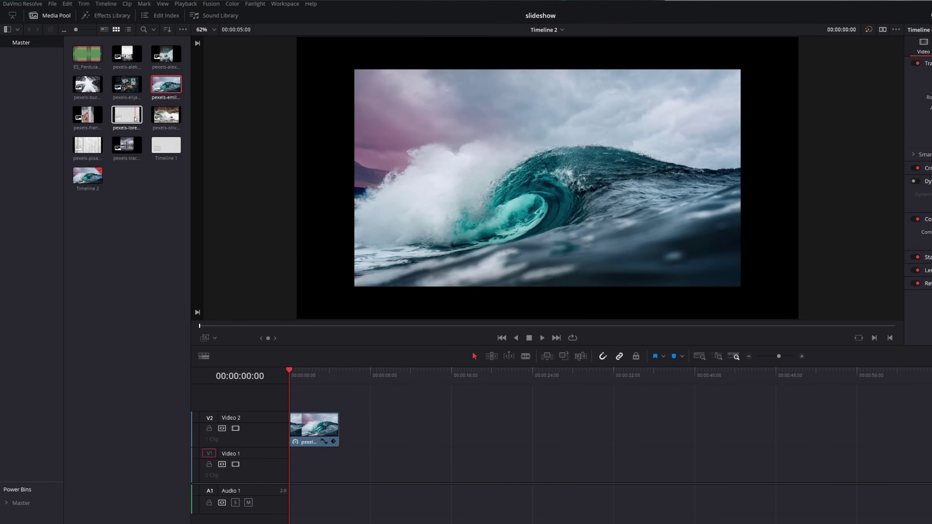
pyautogui.moveTo(136, 118); pyautogui.dragTo(301, 471)
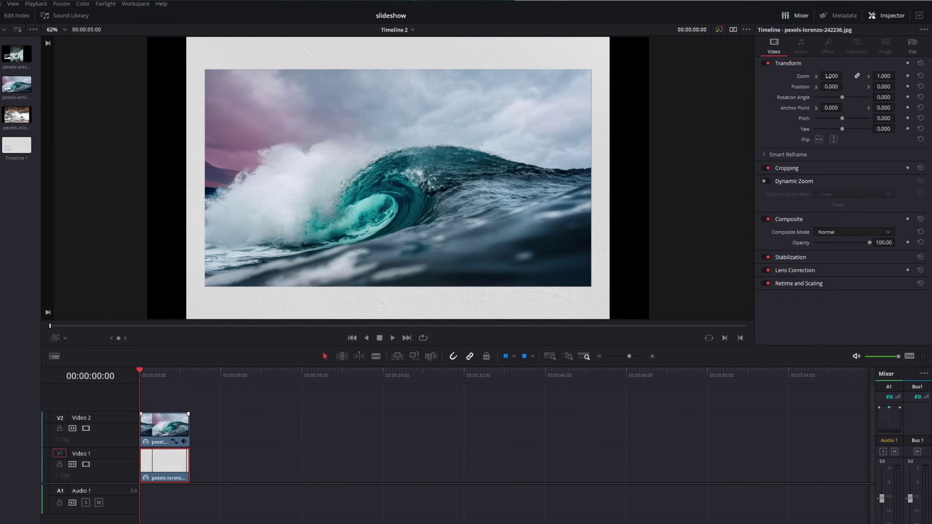
pyautogui.moveTo(828, 76); pyautogui.dragTo(845, 76)
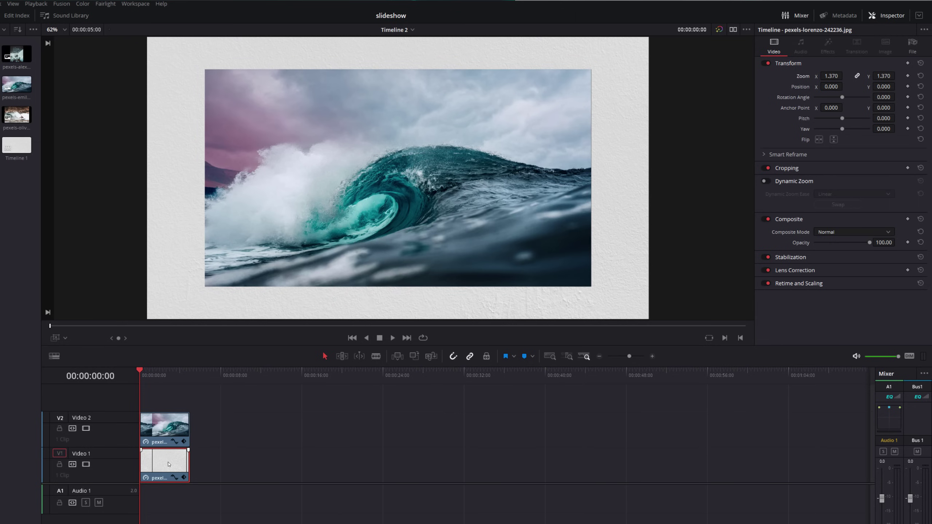
pyautogui.press('Delete')
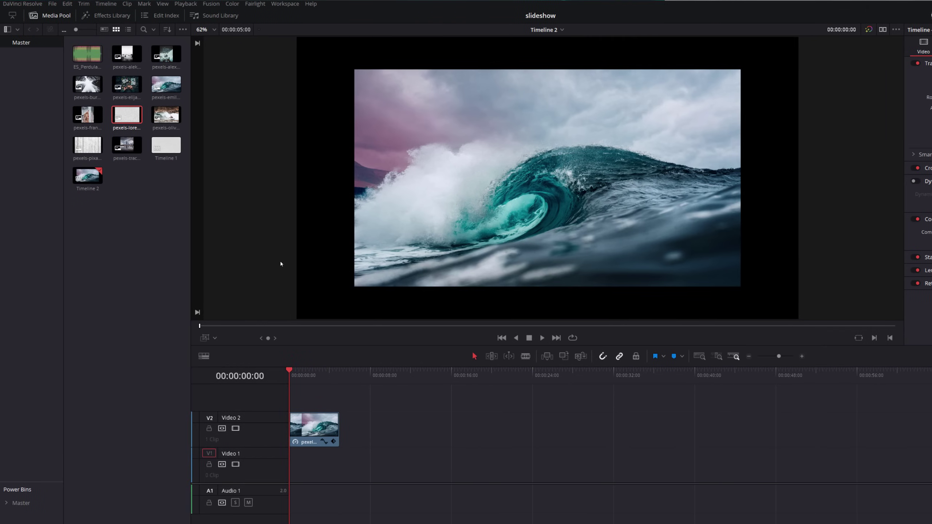
# Add a Solid Color generator from Toolbox > Generators to Video 1 beneath the wave photo.
pyautogui.click(109, 16)
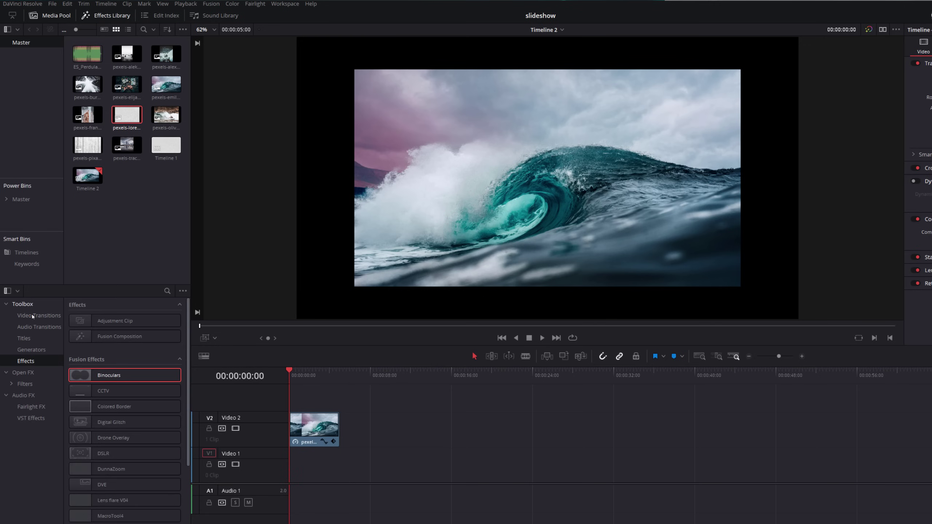
pyautogui.click(34, 350)
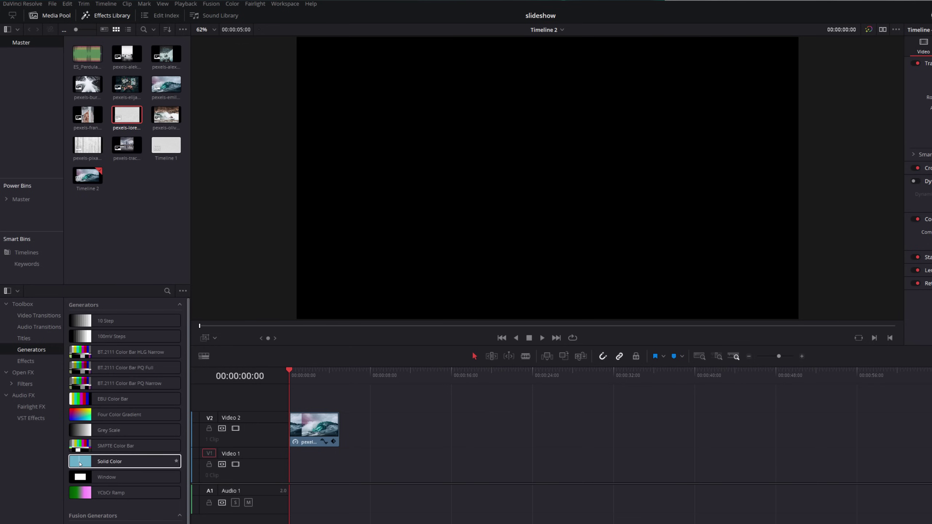
pyautogui.moveTo(80, 464); pyautogui.dragTo(293, 465)
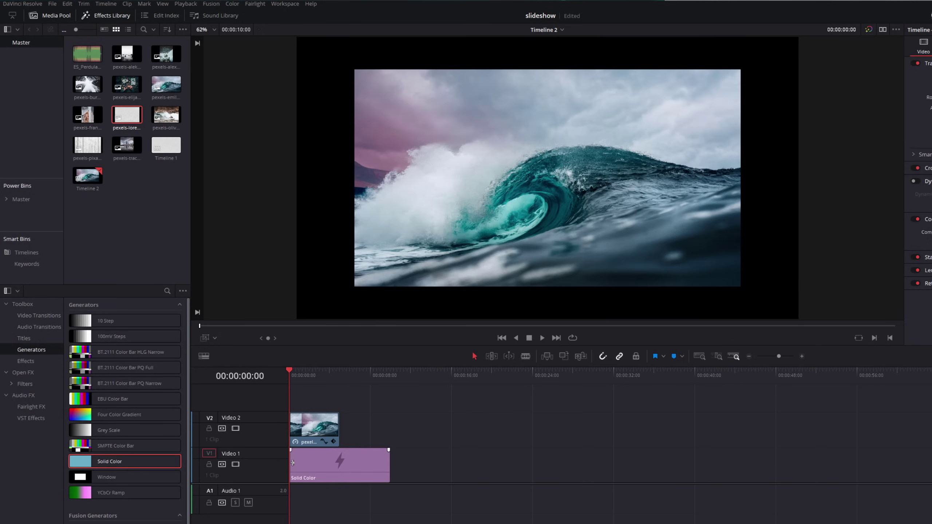
pyautogui.click(326, 471)
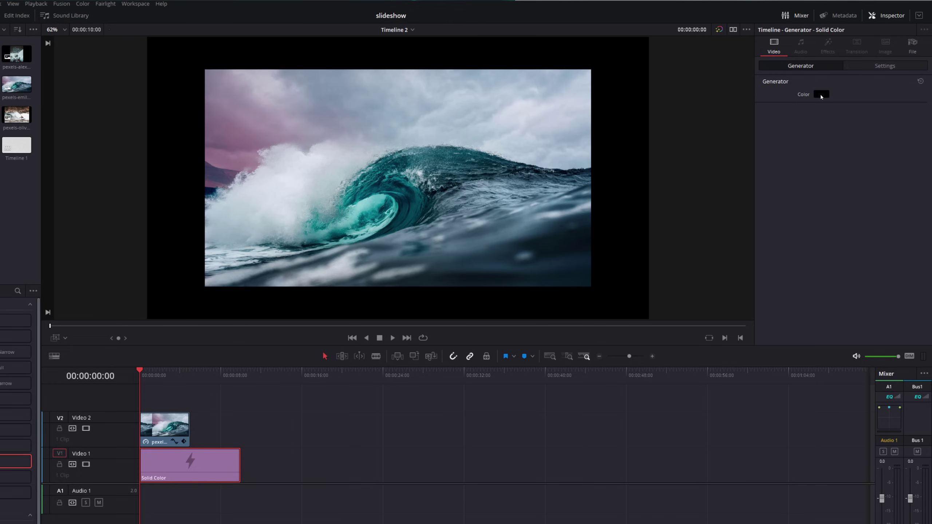
# Make the solid colour white and lengthen it to about 52 seconds.
pyautogui.click(820, 94)
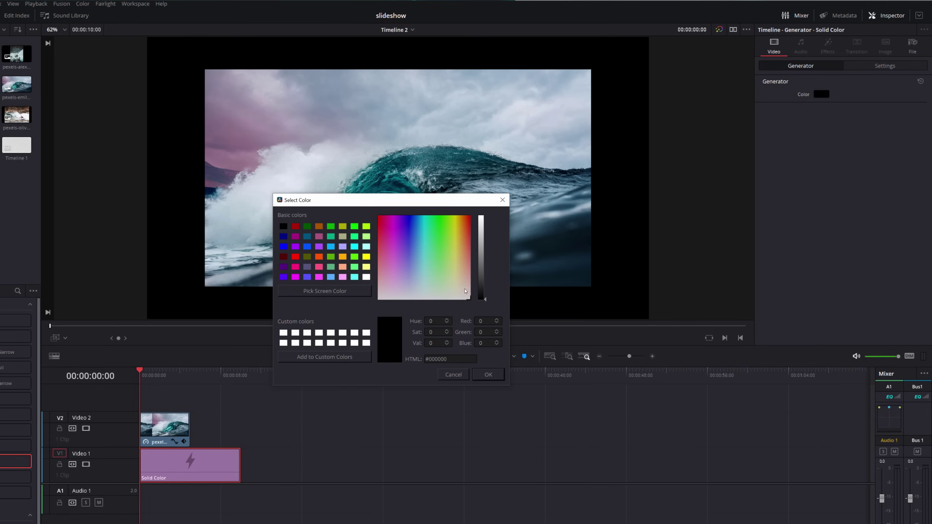
pyautogui.moveTo(486, 299); pyautogui.dragTo(485, 208)
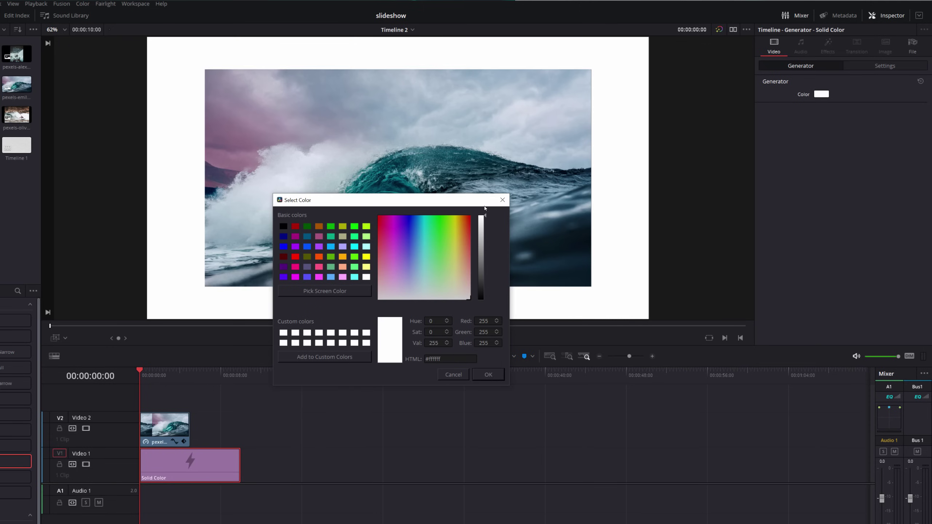
pyautogui.click(487, 375)
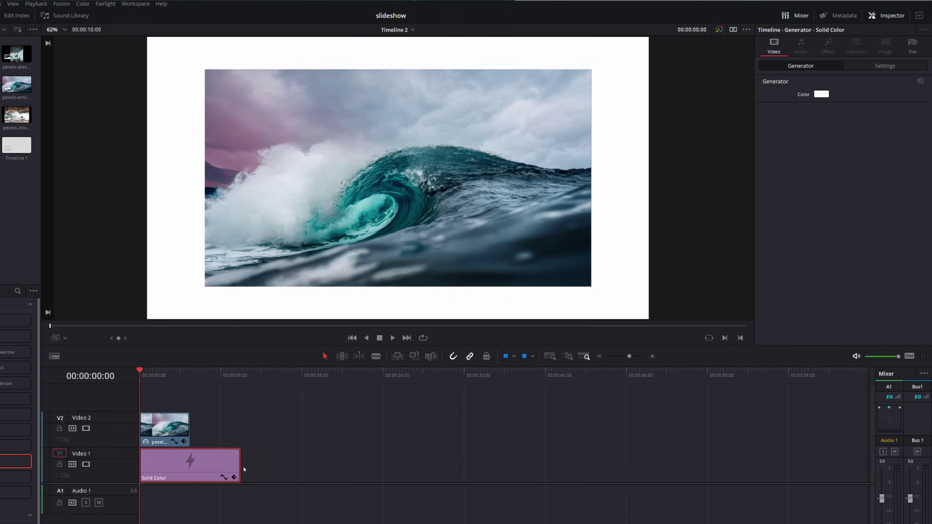
pyautogui.moveTo(241, 468); pyautogui.dragTo(668, 473)
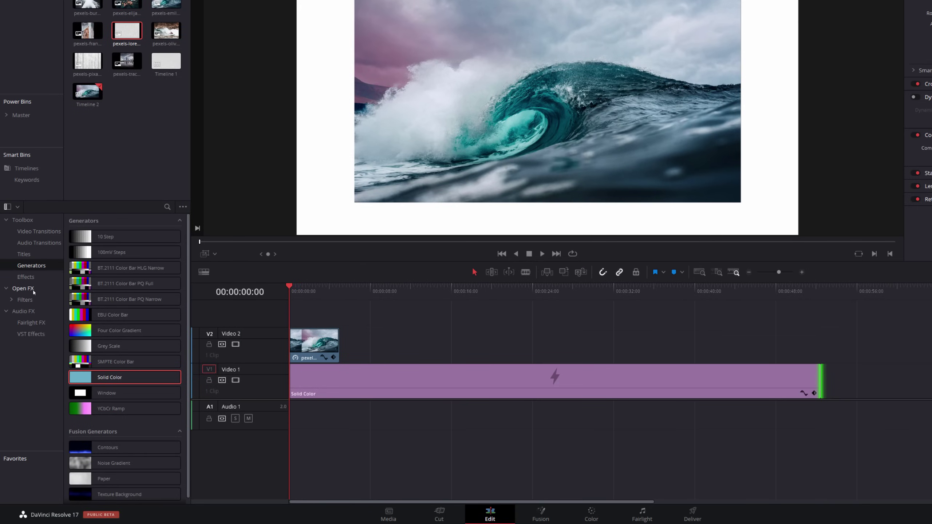
# Apply the Resolve FX Stylize Drop Shadow effect to the wave photo on Video 2.
pyautogui.click(26, 290)
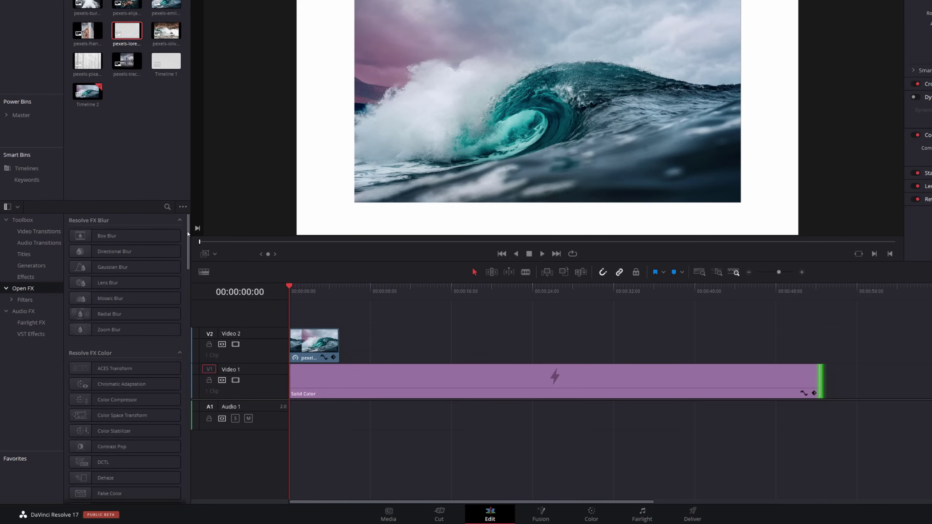
pyautogui.moveTo(188, 231); pyautogui.dragTo(187, 384)
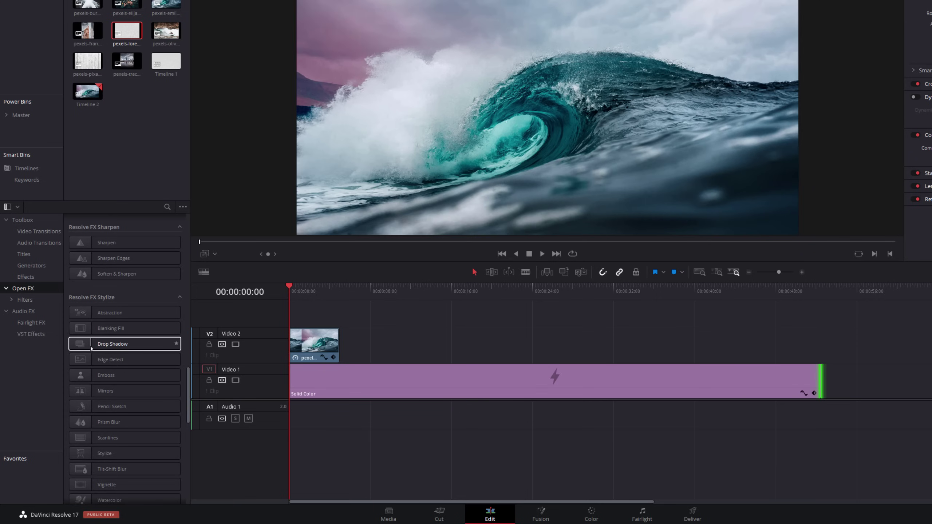
pyautogui.moveTo(88, 347); pyautogui.dragTo(310, 344)
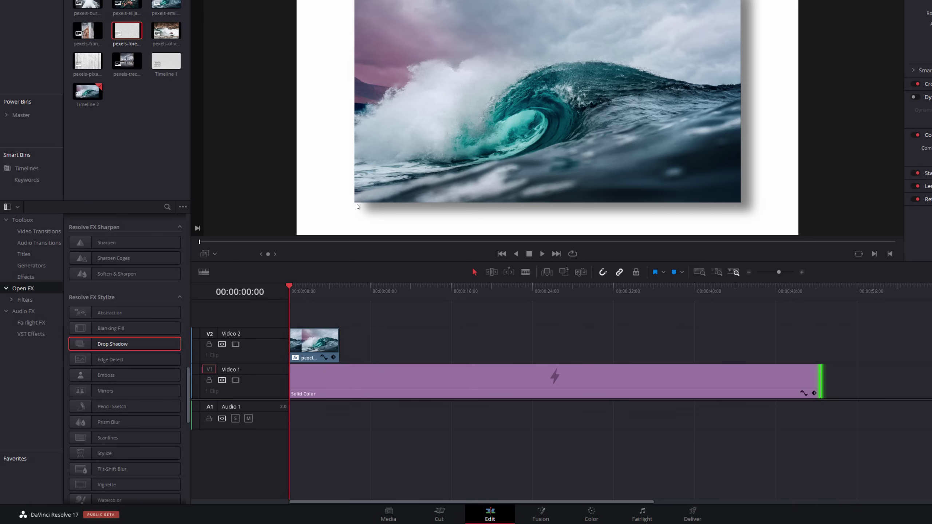
pyautogui.click(322, 343)
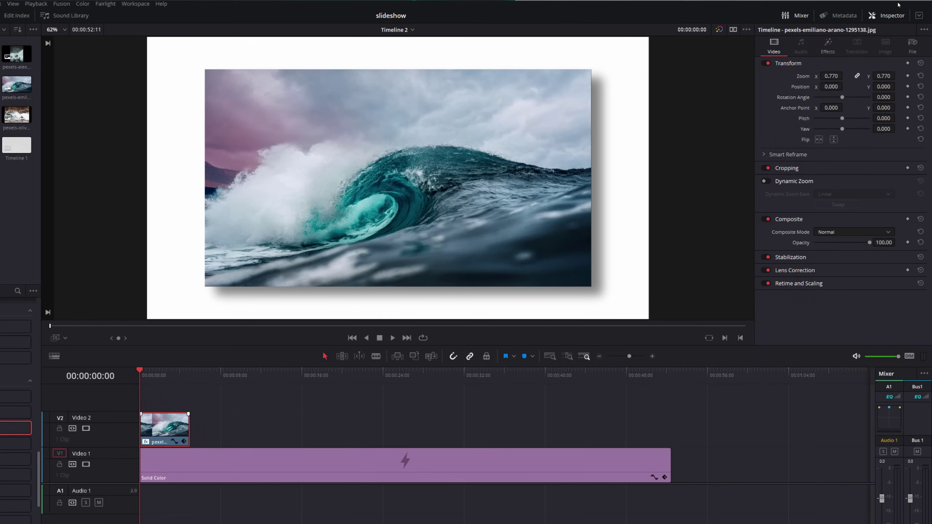
pyautogui.click(828, 49)
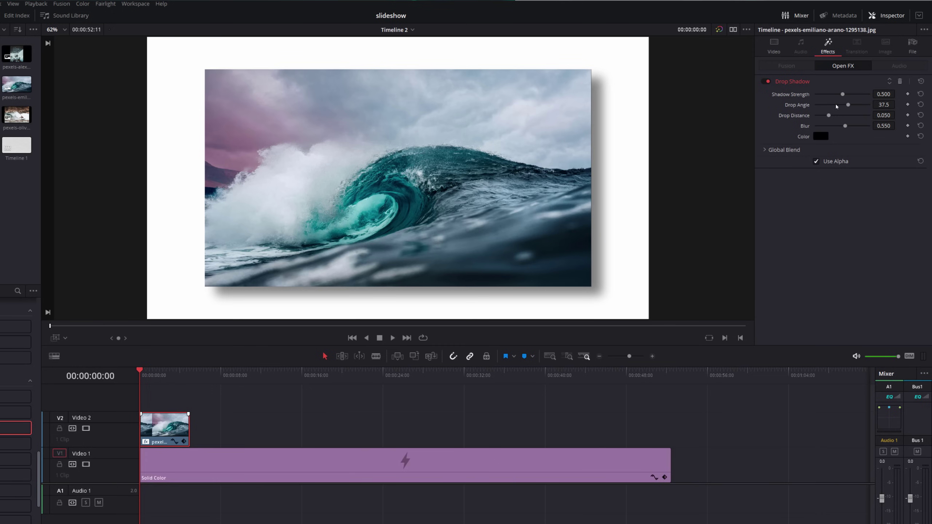
pyautogui.moveTo(843, 94); pyautogui.dragTo(847, 105)
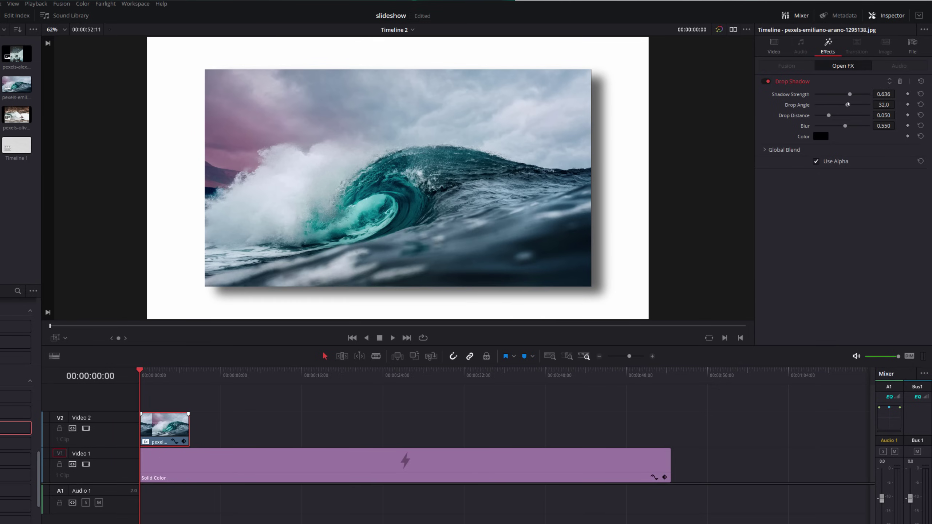
pyautogui.hotkey('ctrl', 'z')
pyautogui.hotkey('ctrl', 'z')
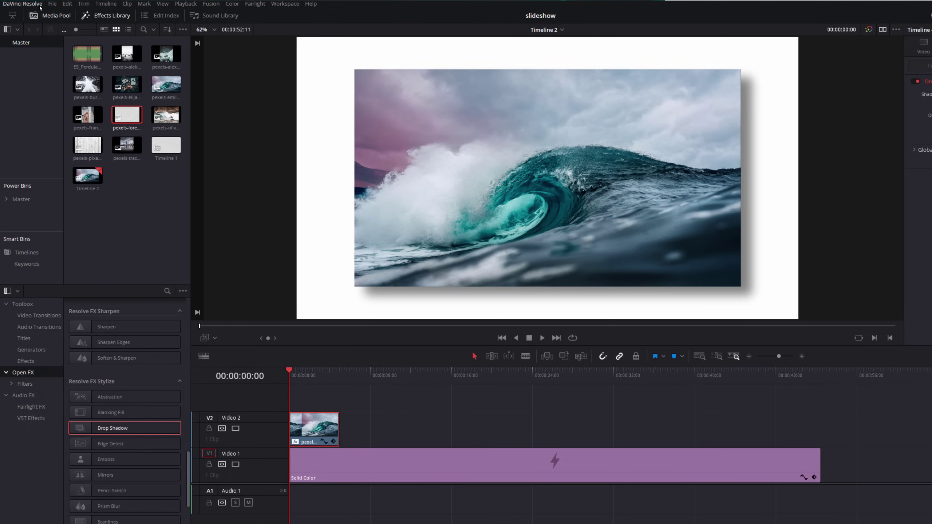
# Multi-select the remaining pexels photos and drop them on Video 2 right after the wave photo.
pyautogui.click(135, 208)
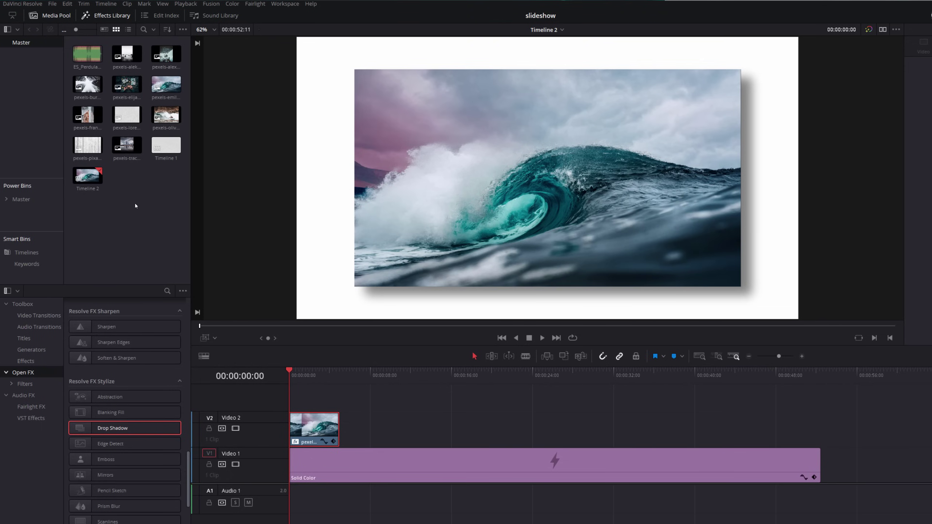
pyautogui.press('ctrl')
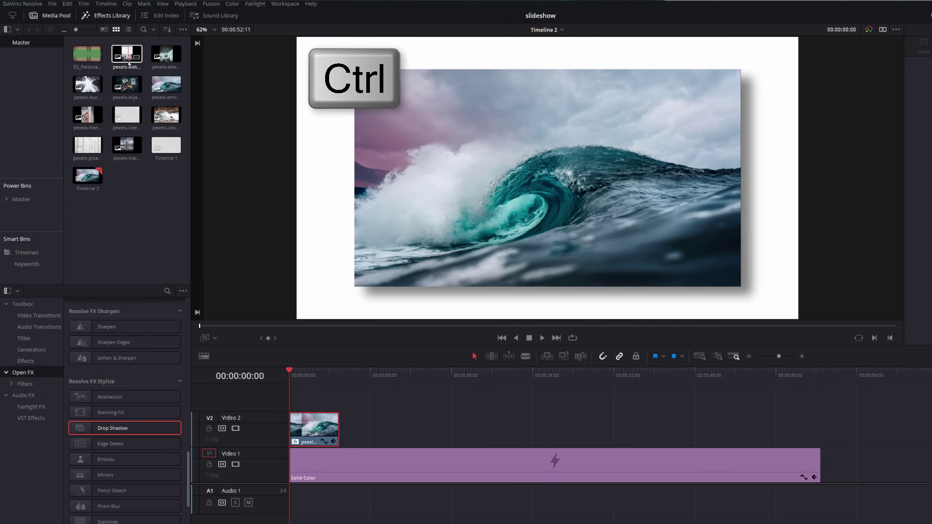
pyautogui.keyDown('ctrl'); pyautogui.click(125, 56); pyautogui.keyUp('ctrl')
pyautogui.keyDown('ctrl'); pyautogui.click(166, 55); pyautogui.keyUp('ctrl')
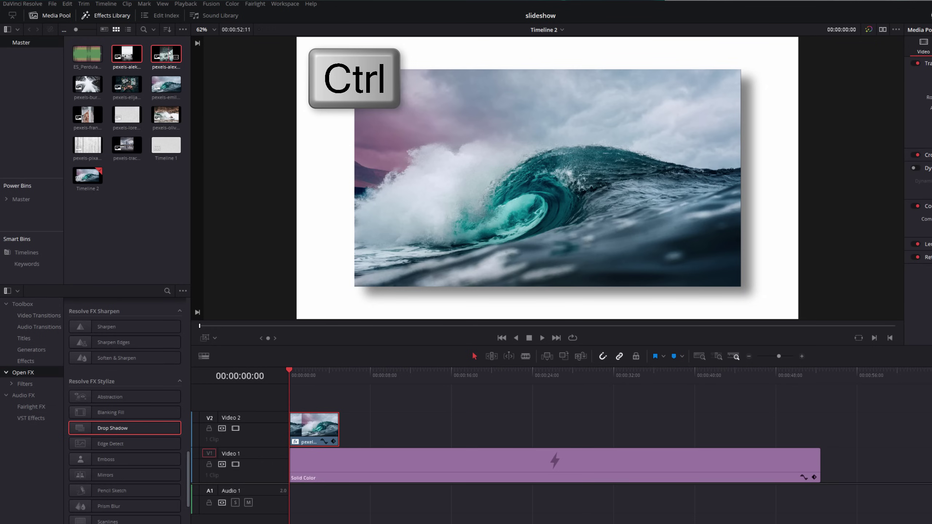
pyautogui.keyDown('ctrl'); pyautogui.click(81, 87); pyautogui.keyUp('ctrl')
pyautogui.keyDown('ctrl'); pyautogui.click(127, 87); pyautogui.keyUp('ctrl')
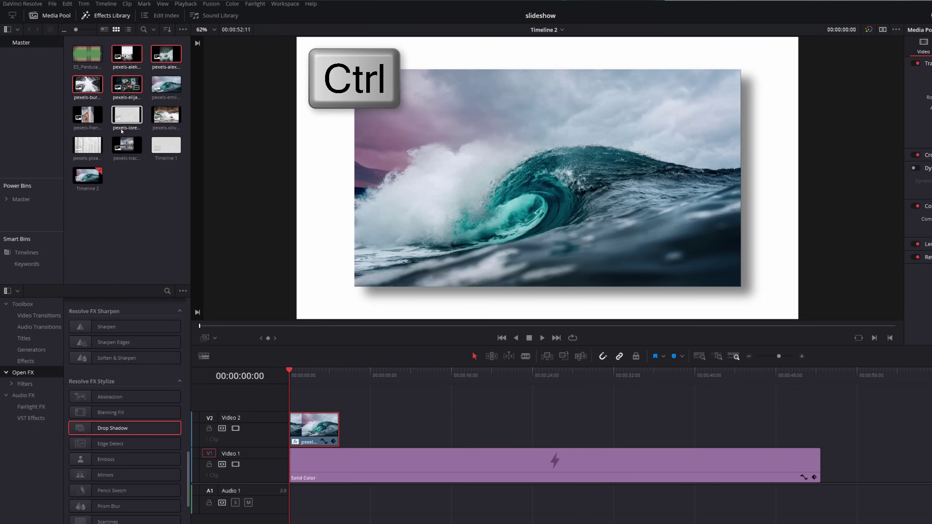
pyautogui.keyDown('ctrl'); pyautogui.click(90, 120); pyautogui.keyUp('ctrl')
pyautogui.keyDown('ctrl'); pyautogui.click(166, 115); pyautogui.keyUp('ctrl')
pyautogui.keyDown('ctrl'); pyautogui.click(126, 145); pyautogui.keyUp('ctrl')
pyautogui.moveTo(126, 145); pyautogui.dragTo(344, 426)
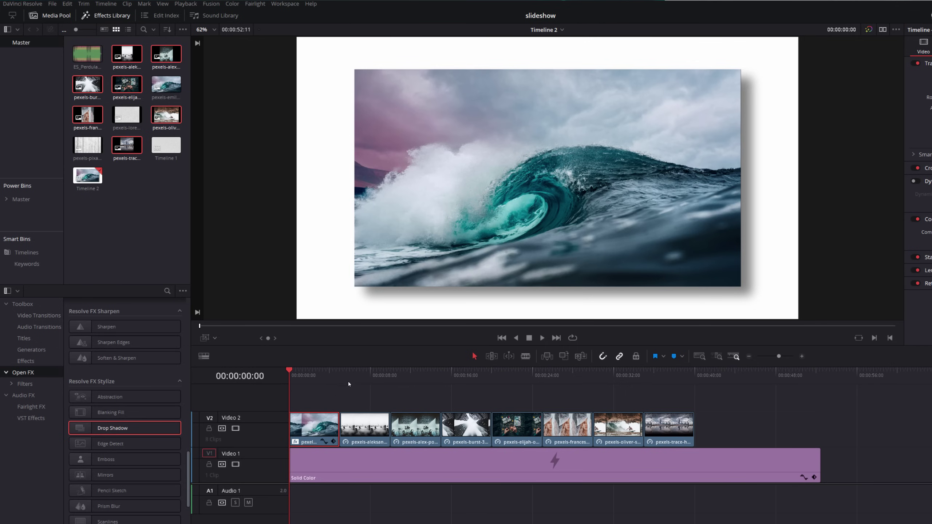
# Copy the wave clip and paste its 0.770 zoom and drop shadow onto the seven following clips.
pyautogui.click(327, 380)
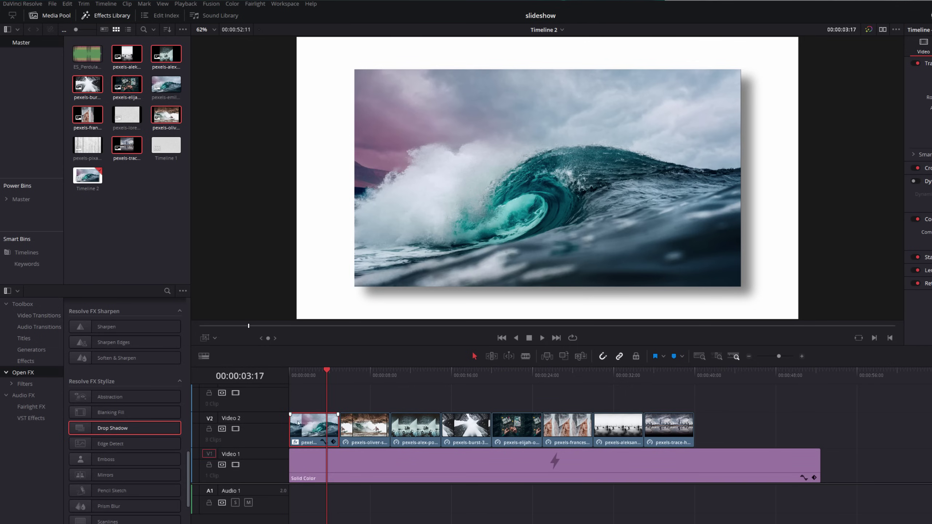
pyautogui.rightClick(309, 427)
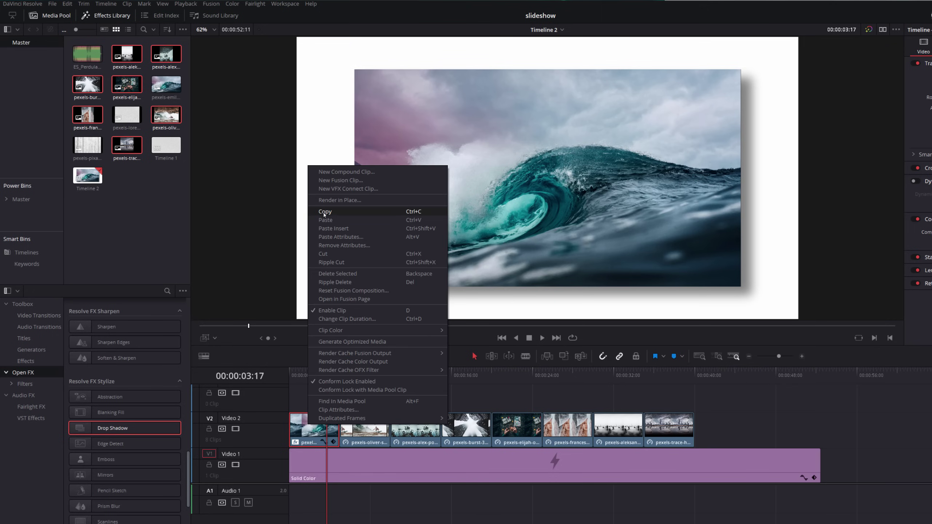
pyautogui.click(336, 212)
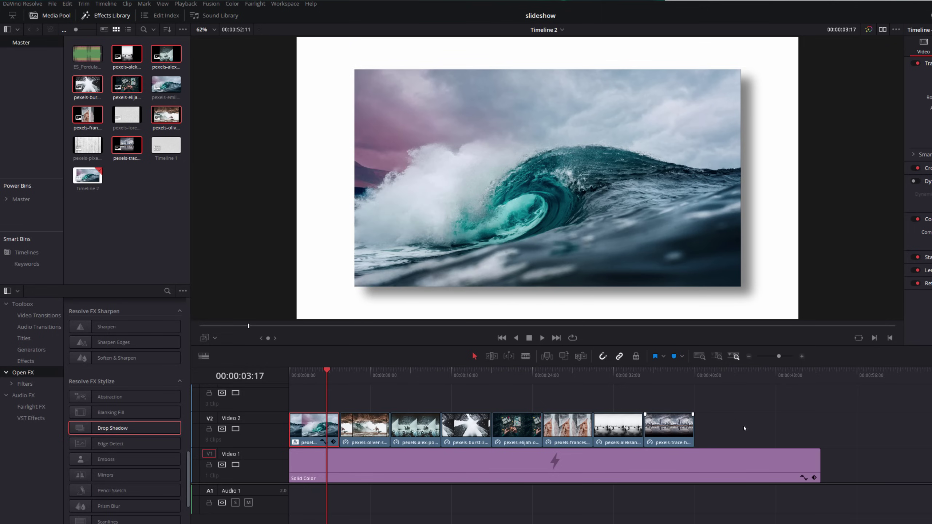
pyautogui.moveTo(743, 436); pyautogui.dragTo(363, 396)
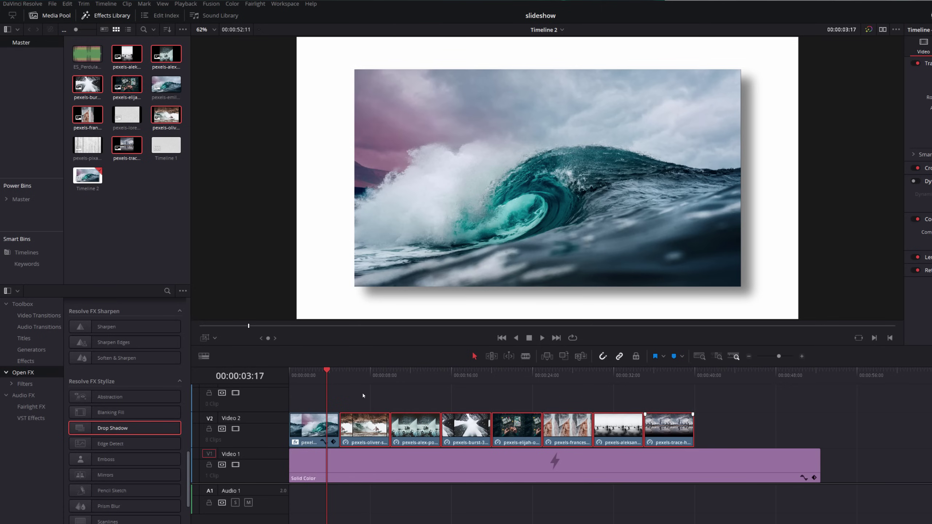
pyautogui.rightClick(410, 422)
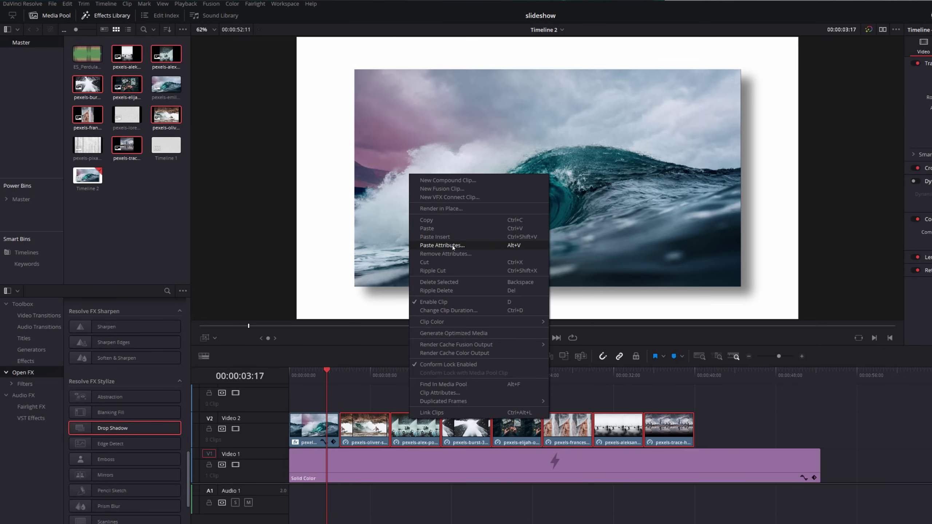
pyautogui.click(442, 245)
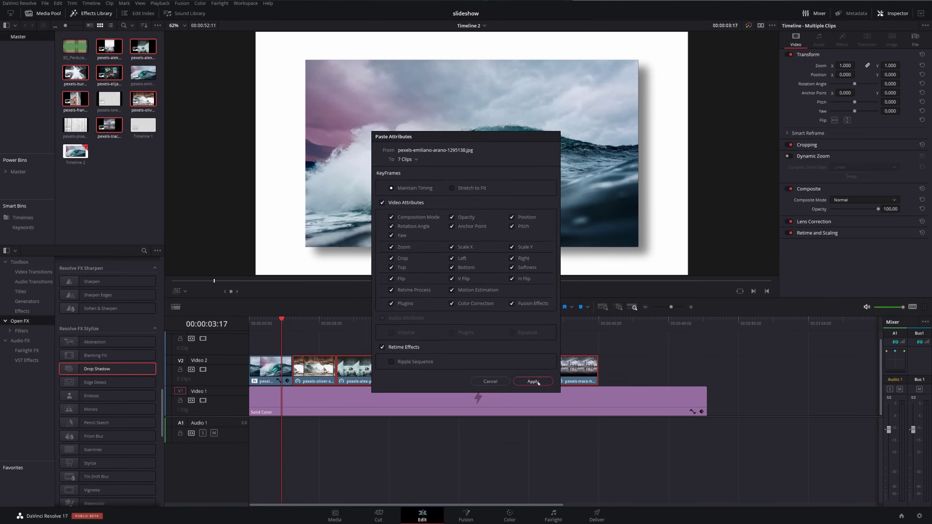
pyautogui.click(533, 382)
# Select the surfer photo and scrub through the later photos to check them.
pyautogui.click(305, 323)
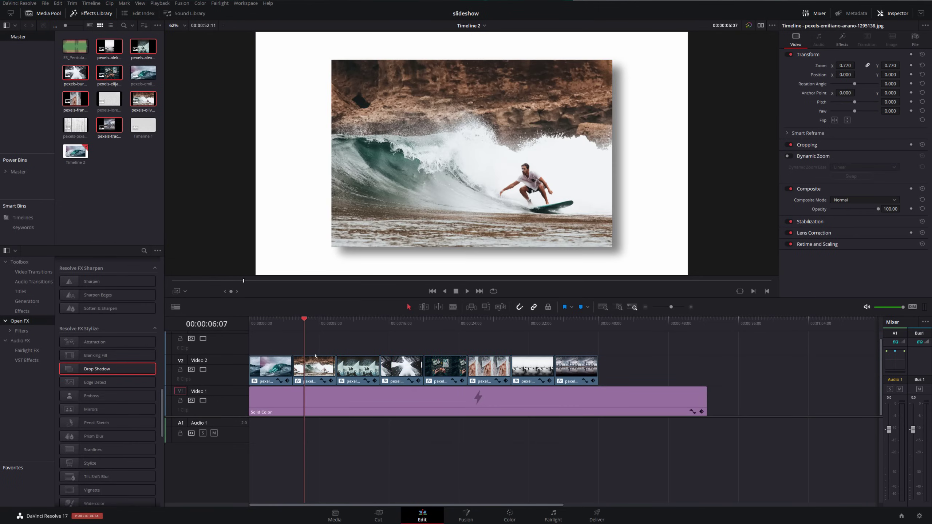
pyautogui.click(306, 367)
pyautogui.moveTo(314, 325); pyautogui.dragTo(440, 331)
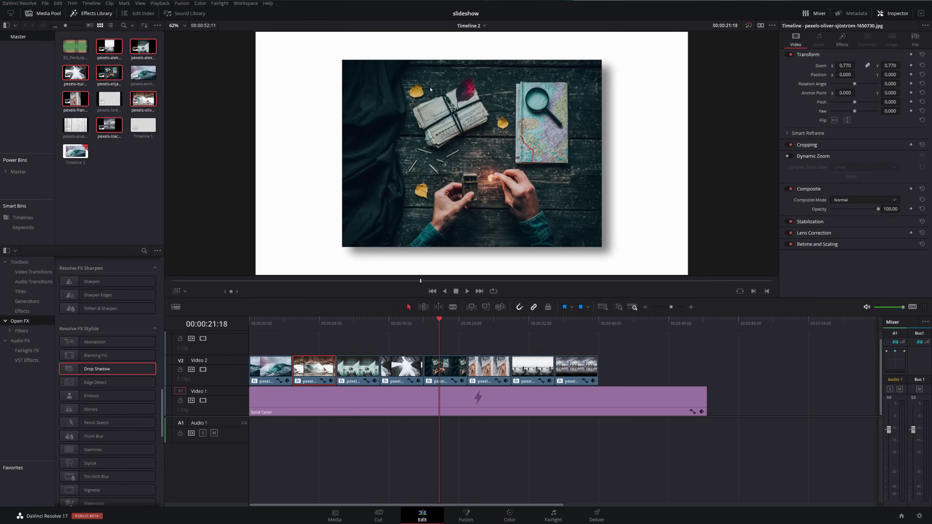
pyautogui.moveTo(445, 325); pyautogui.dragTo(530, 319)
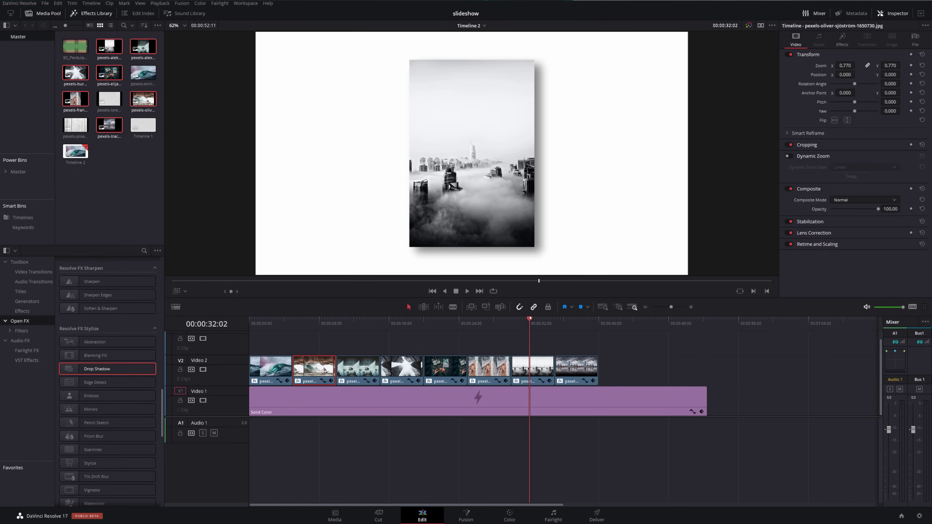
# Set the foggy city woman portrait's zoom to 0.830 and return the playhead near the start.
pyautogui.click(537, 375)
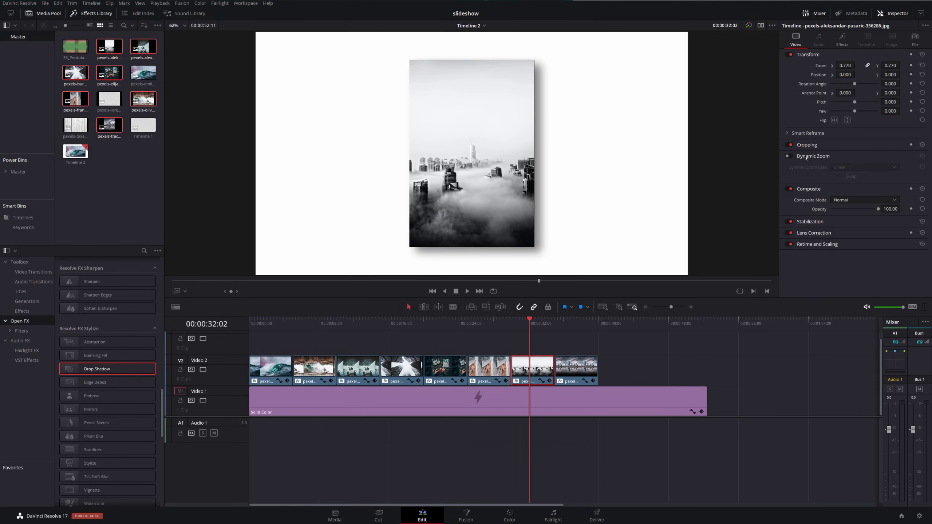
pyautogui.moveTo(845, 65); pyautogui.dragTo(850, 65)
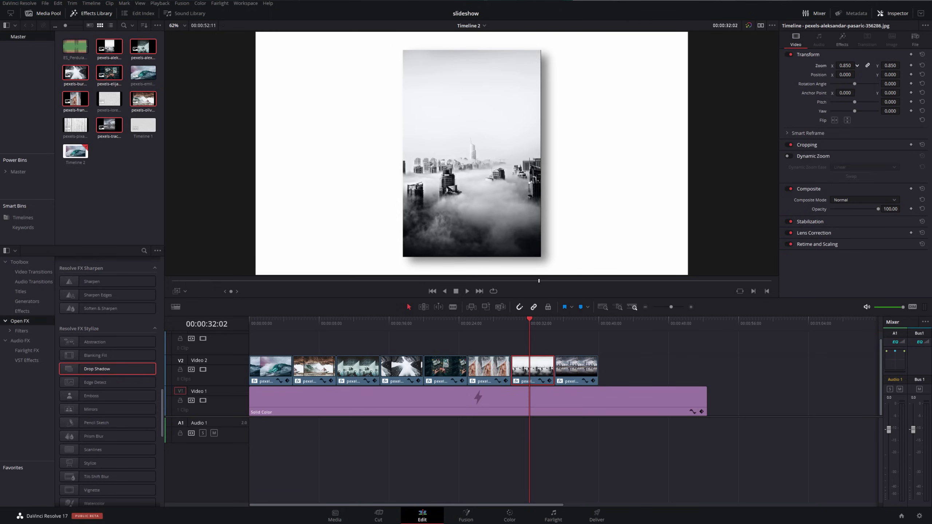
pyautogui.click(487, 323)
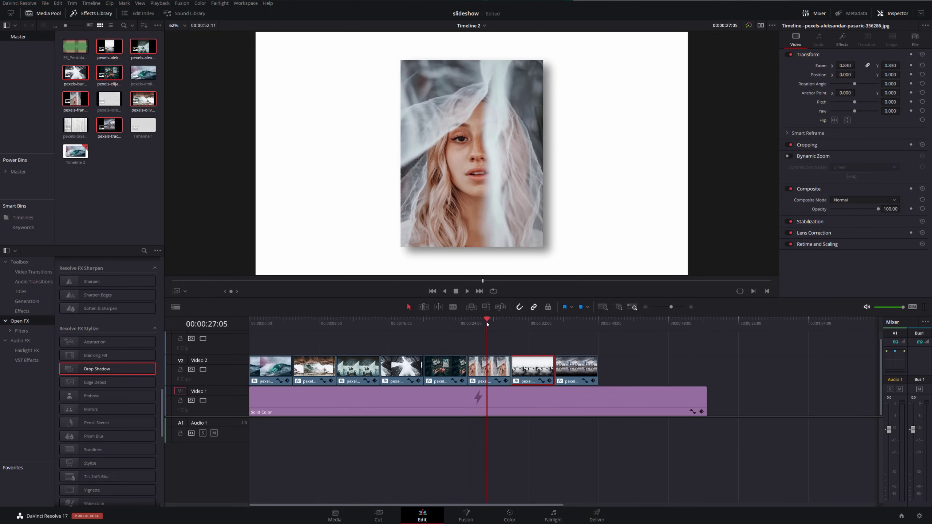
pyautogui.click(493, 371)
pyautogui.click(505, 345)
pyautogui.click(273, 324)
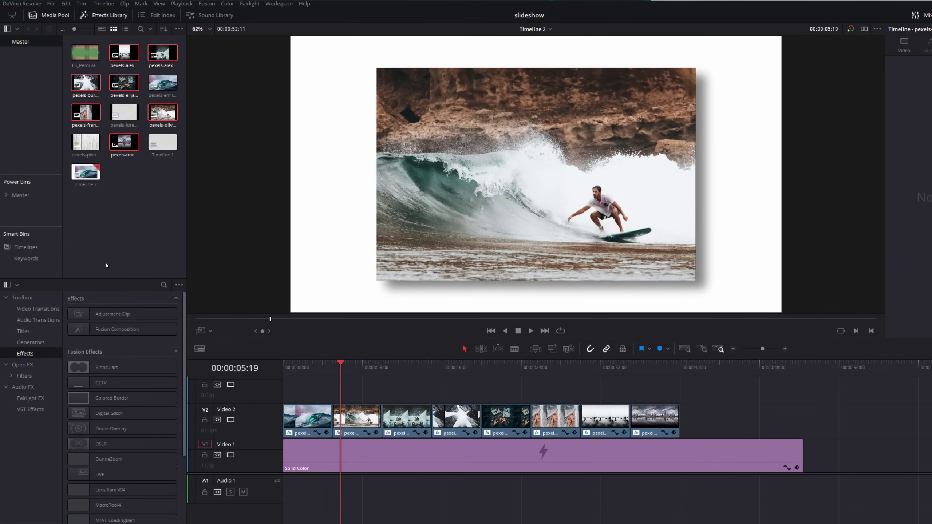
# Add a Cross Dissolve between the wave and surfer photos, preview it, and save the project.
pyautogui.click(28, 310)
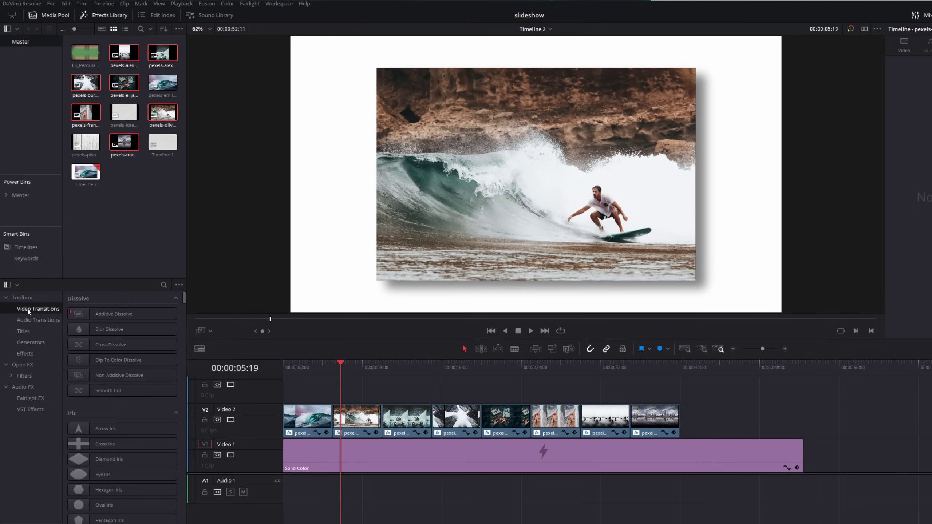
pyautogui.moveTo(110, 344); pyautogui.dragTo(328, 418)
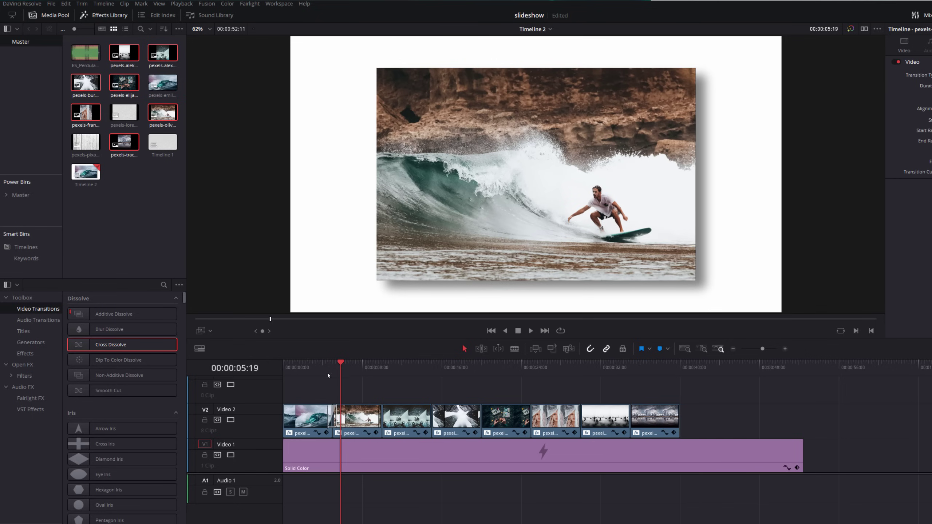
pyautogui.click(327, 367)
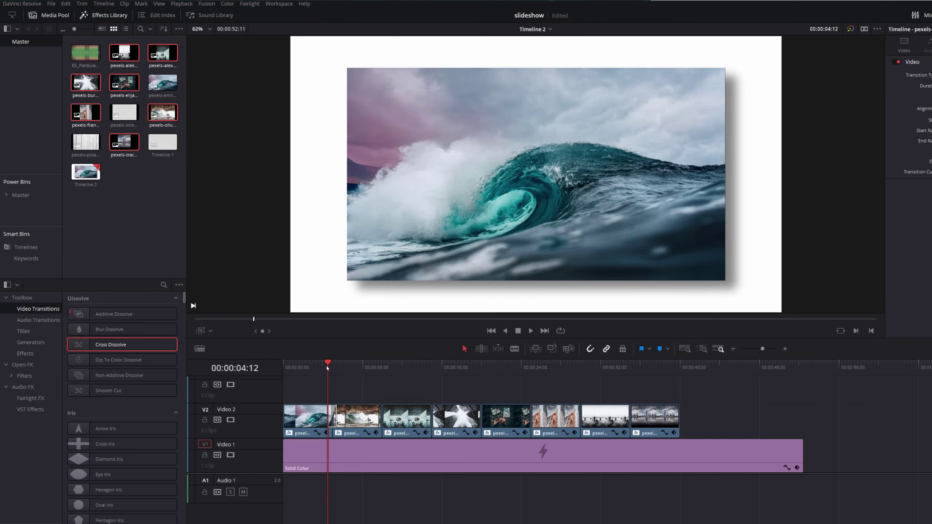
pyautogui.press('space')
pyautogui.press('space')
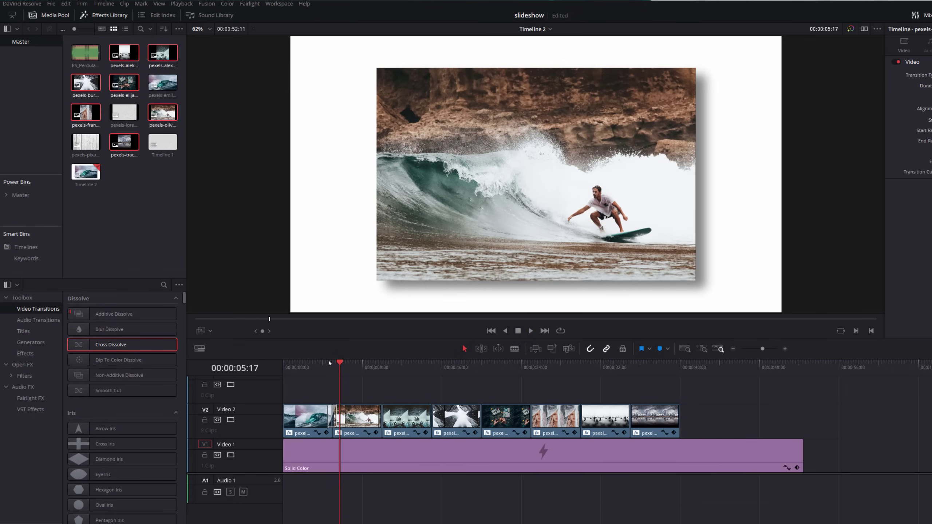
pyautogui.hotkey('ctrl', 's')
# Select all the photo clips on Video 2 and add Cross Dissolves to every edit point.
pyautogui.moveTo(742, 430); pyautogui.dragTo(354, 390)
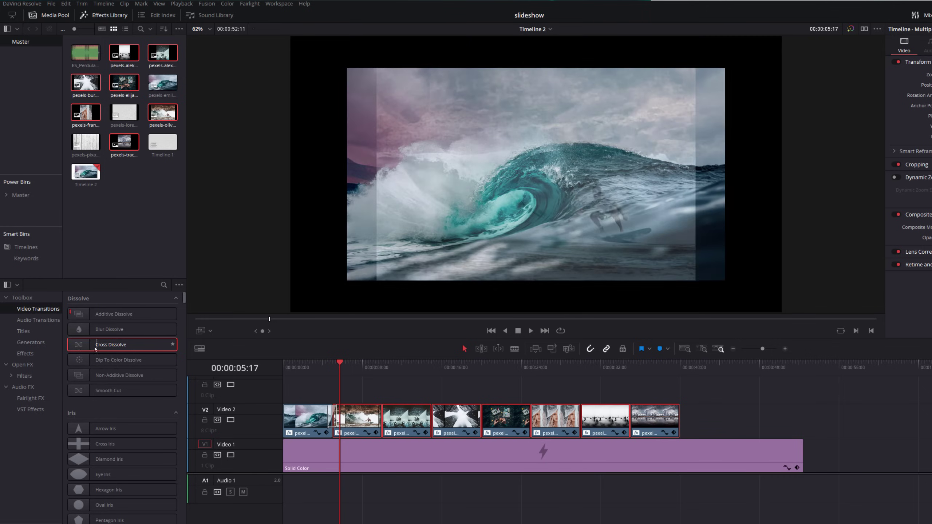
pyautogui.rightClick(111, 347)
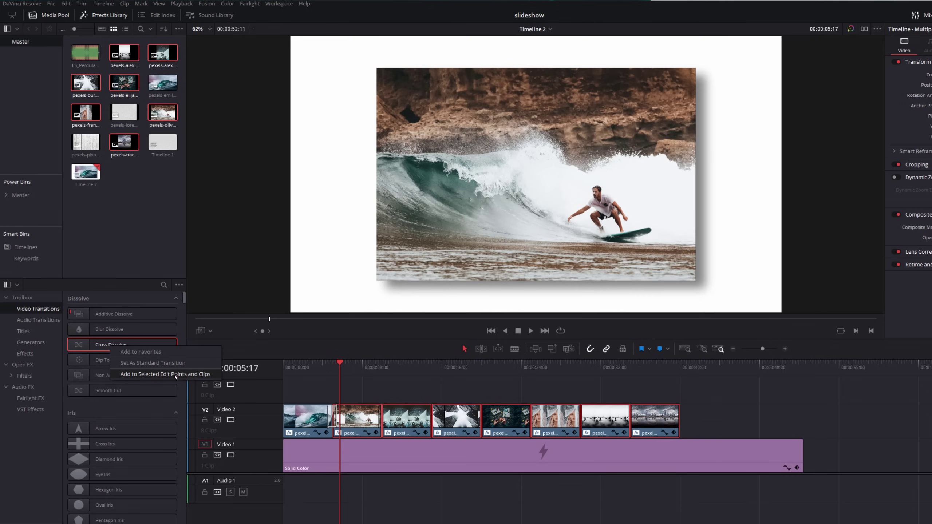
pyautogui.click(165, 374)
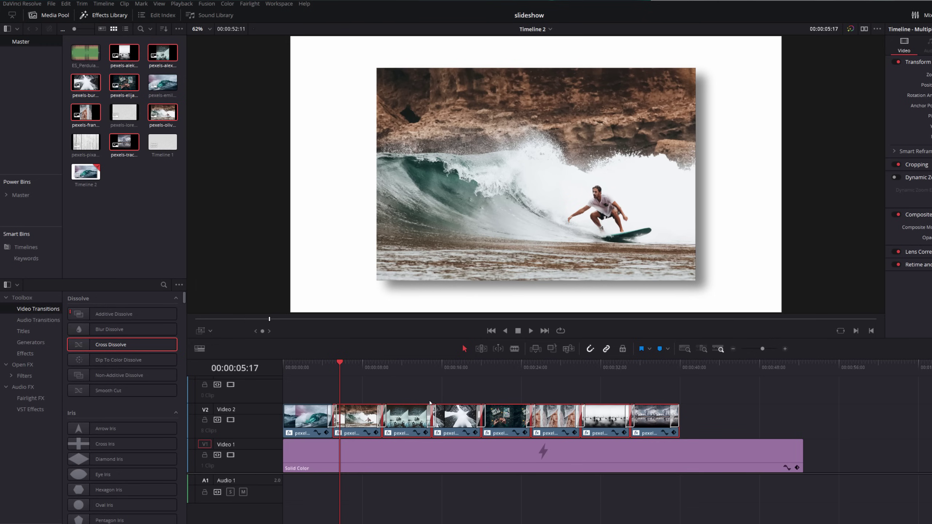
# Play the slideshow from about 9 to 20 seconds to check the dissolves.
pyautogui.click(378, 367)
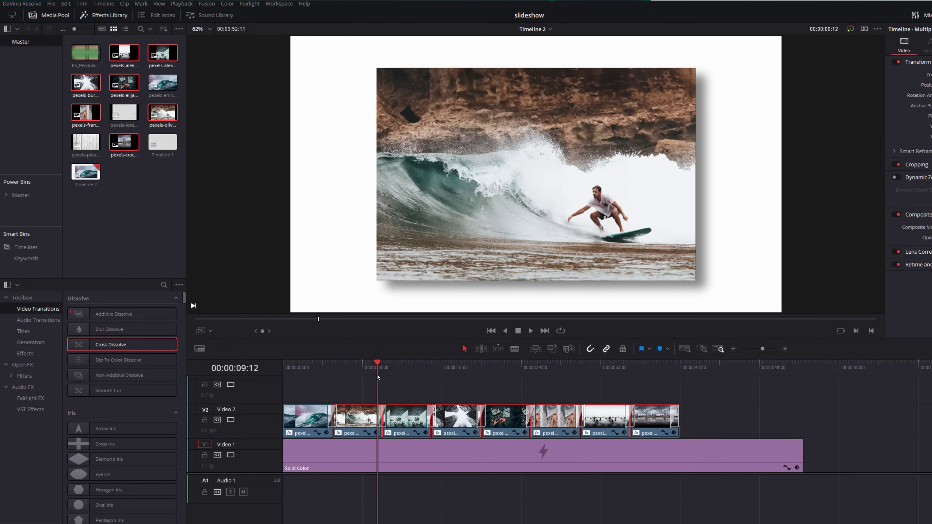
pyautogui.press('space')
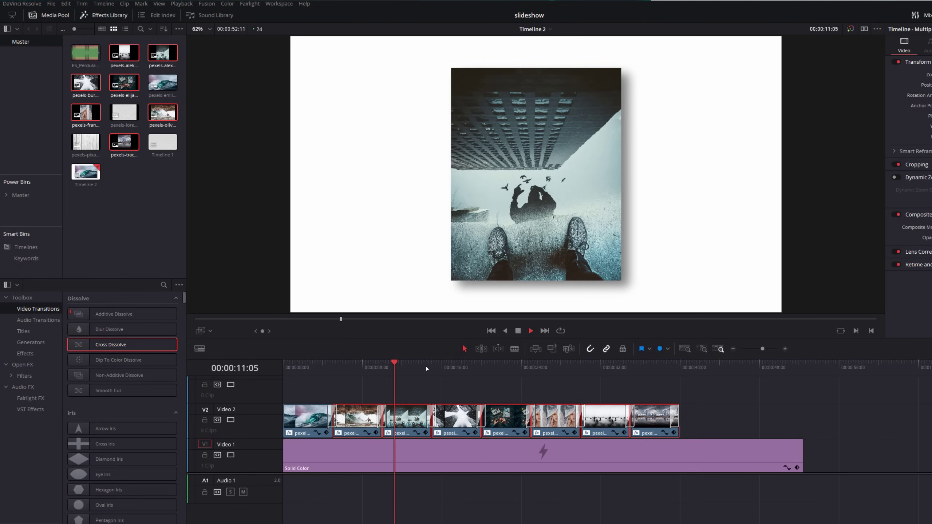
pyautogui.click(426, 366)
pyautogui.click(490, 385)
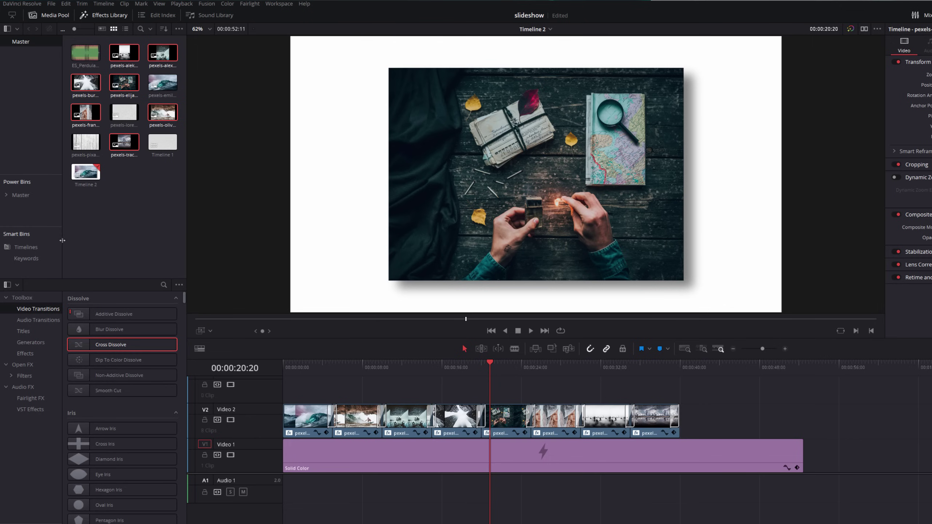
# Add an Adjustment Clip on a new Video 3 track and stretch it across all eight photos.
pyautogui.click(25, 353)
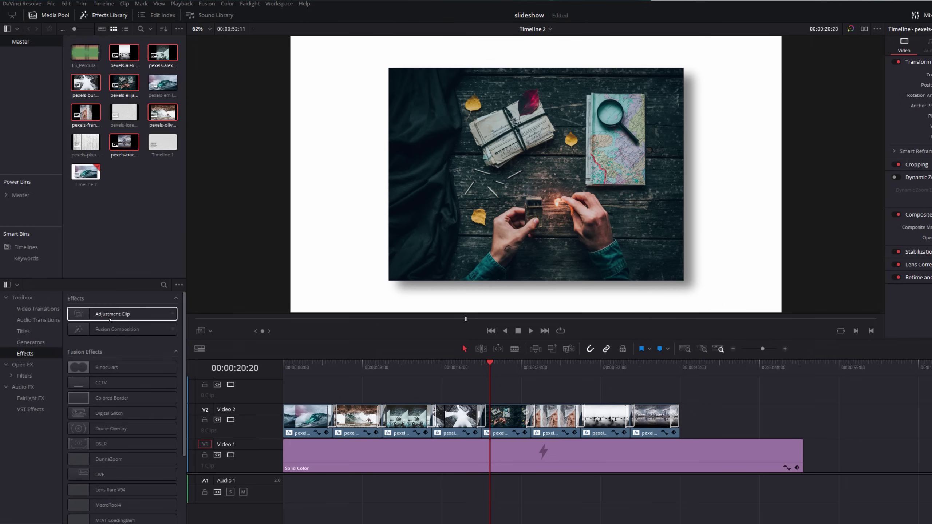
pyautogui.moveTo(109, 317); pyautogui.dragTo(282, 388)
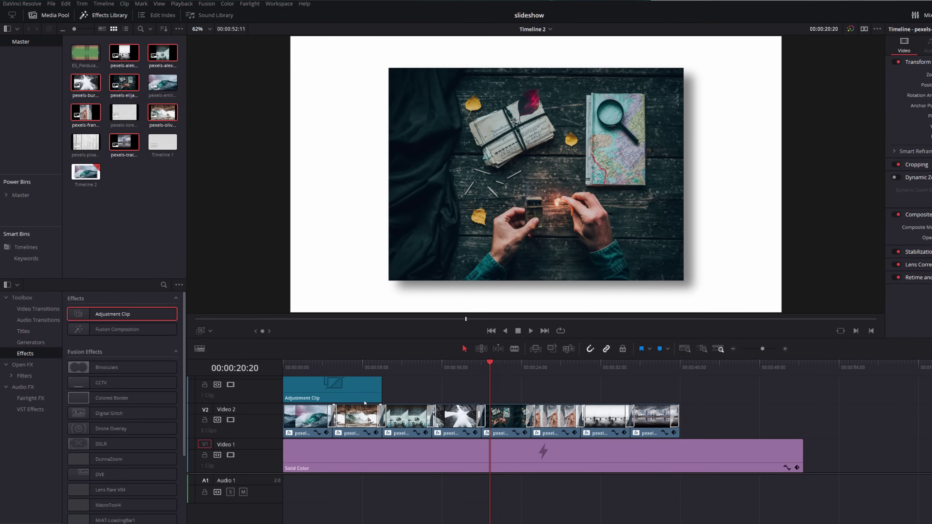
pyautogui.moveTo(383, 387); pyautogui.dragTo(679, 391)
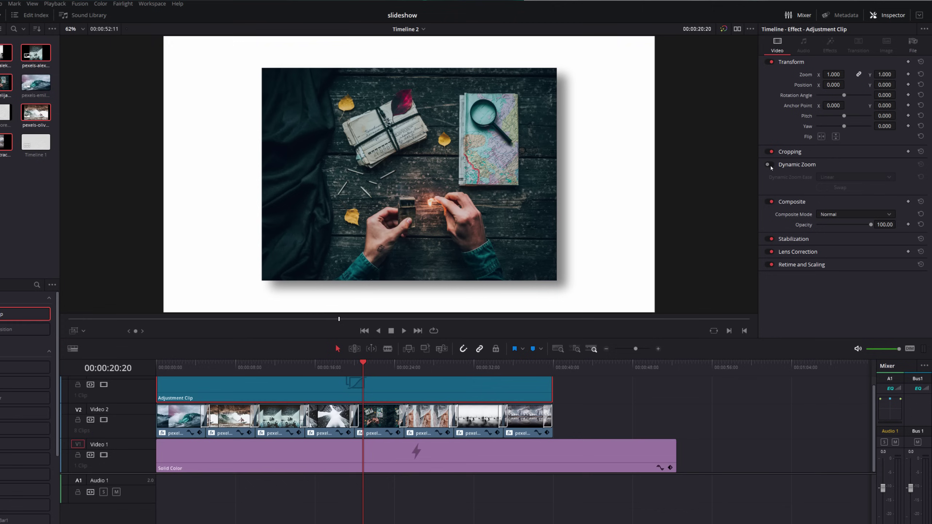
# Enable Dynamic Zoom on the adjustment clip and preview the slideshow from the start to about 10 seconds.
pyautogui.click(767, 164)
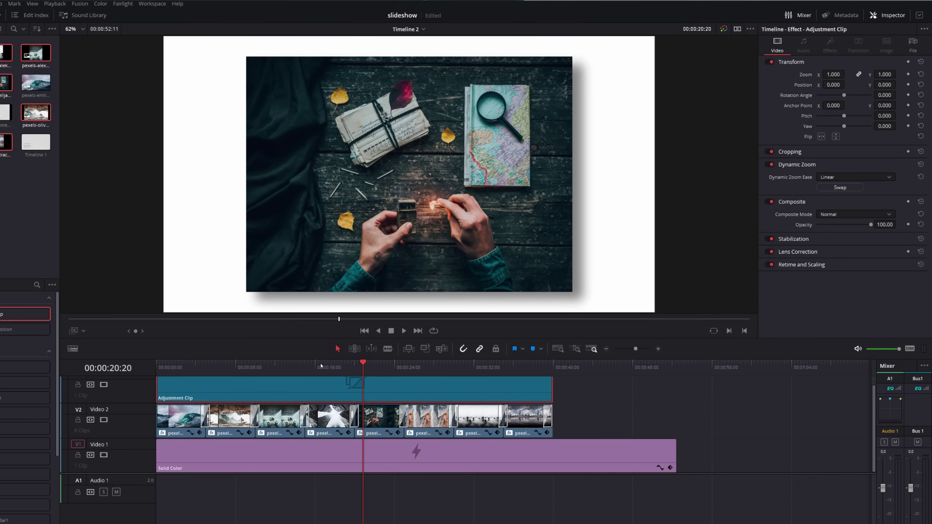
pyautogui.click(175, 369)
pyautogui.press('space')
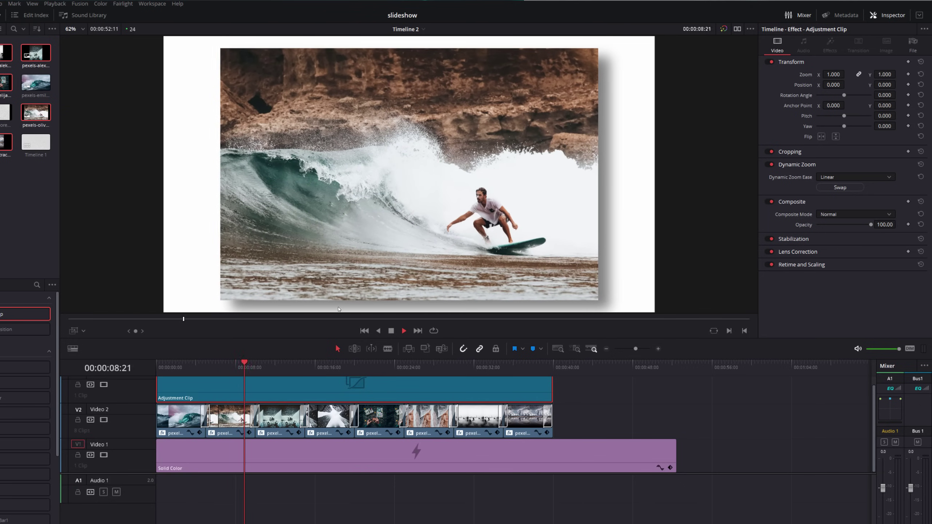
pyautogui.press('space')
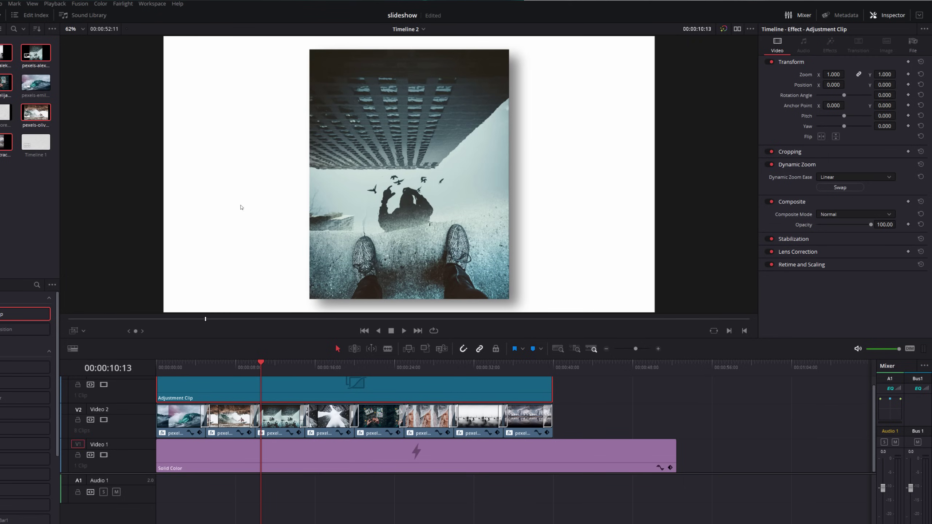
# Widen the Dynamic Zoom rectangle to nearly the full frame, save the project, and hide the overlay.
pyautogui.click(83, 332)
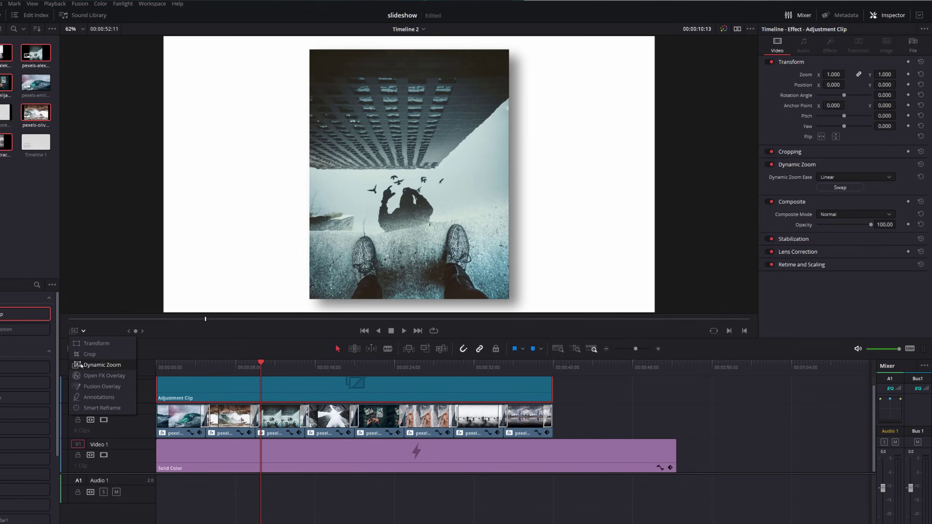
pyautogui.click(95, 365)
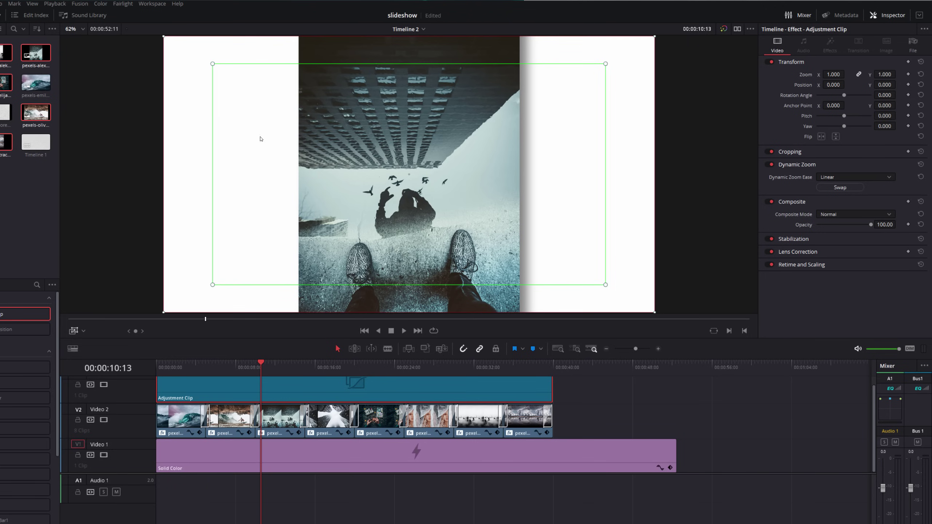
pyautogui.moveTo(213, 285); pyautogui.dragTo(171, 309)
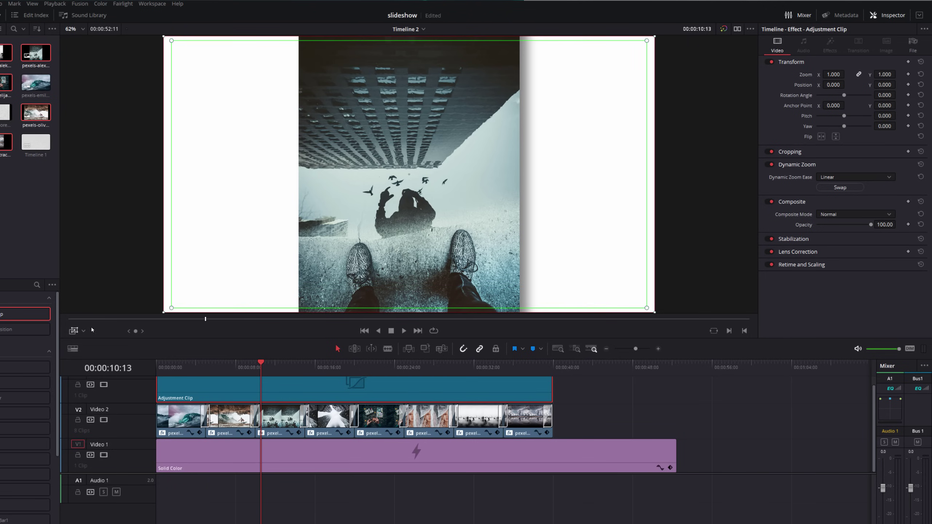
pyautogui.hotkey('ctrl', 's')
pyautogui.click(74, 332)
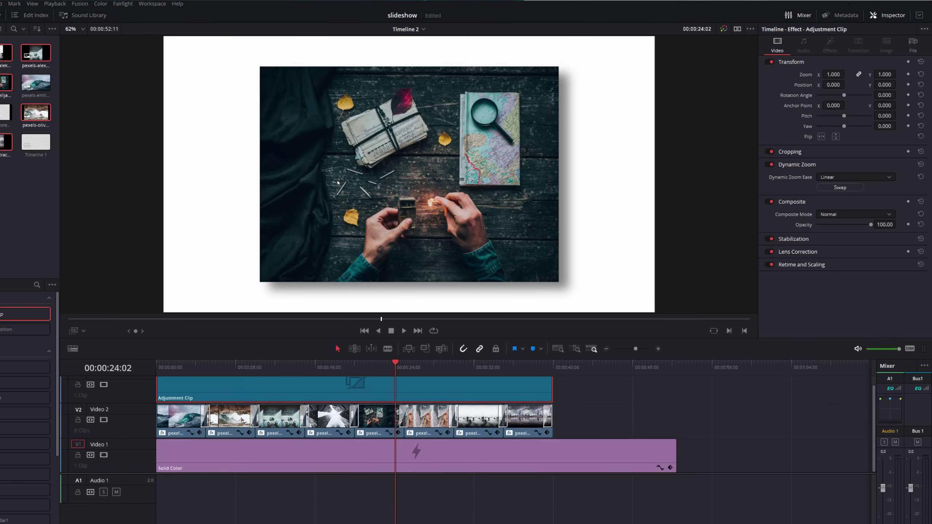
pyautogui.press('space')
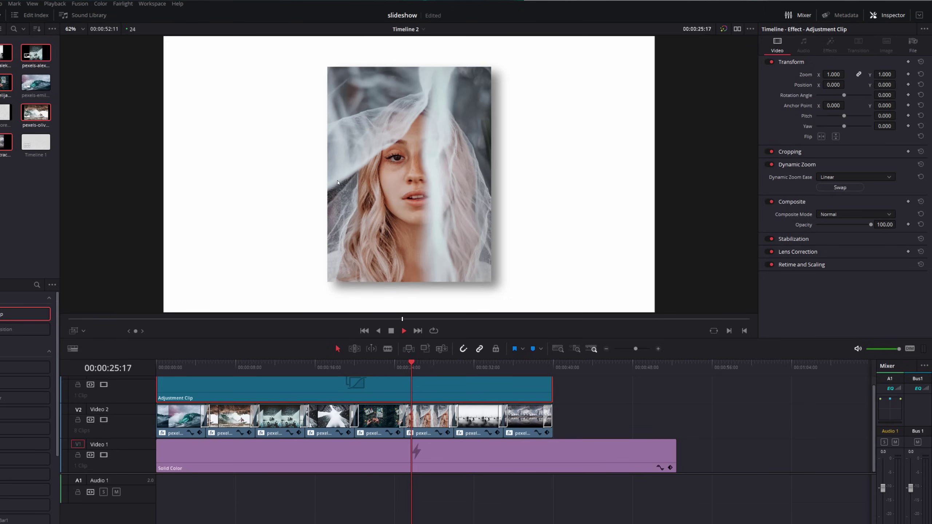